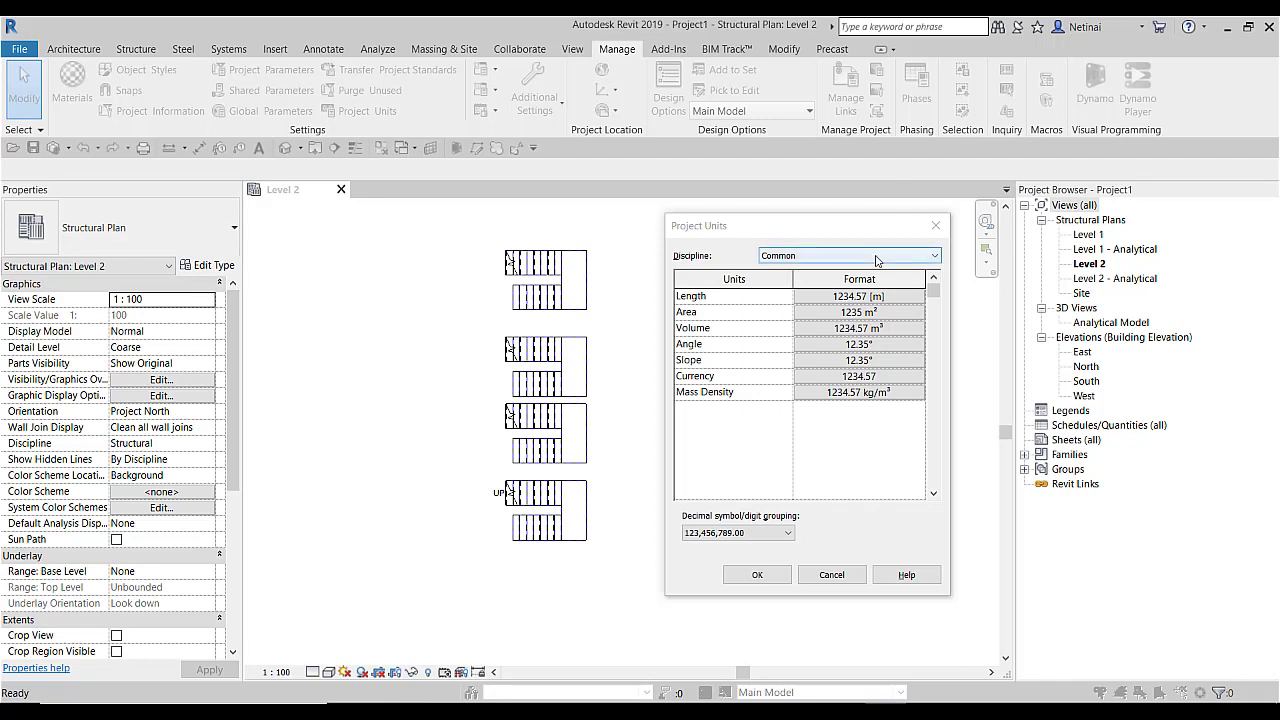
Close Project Units and inspect one stair run's properties on the Level 2 plan
click(934, 226)
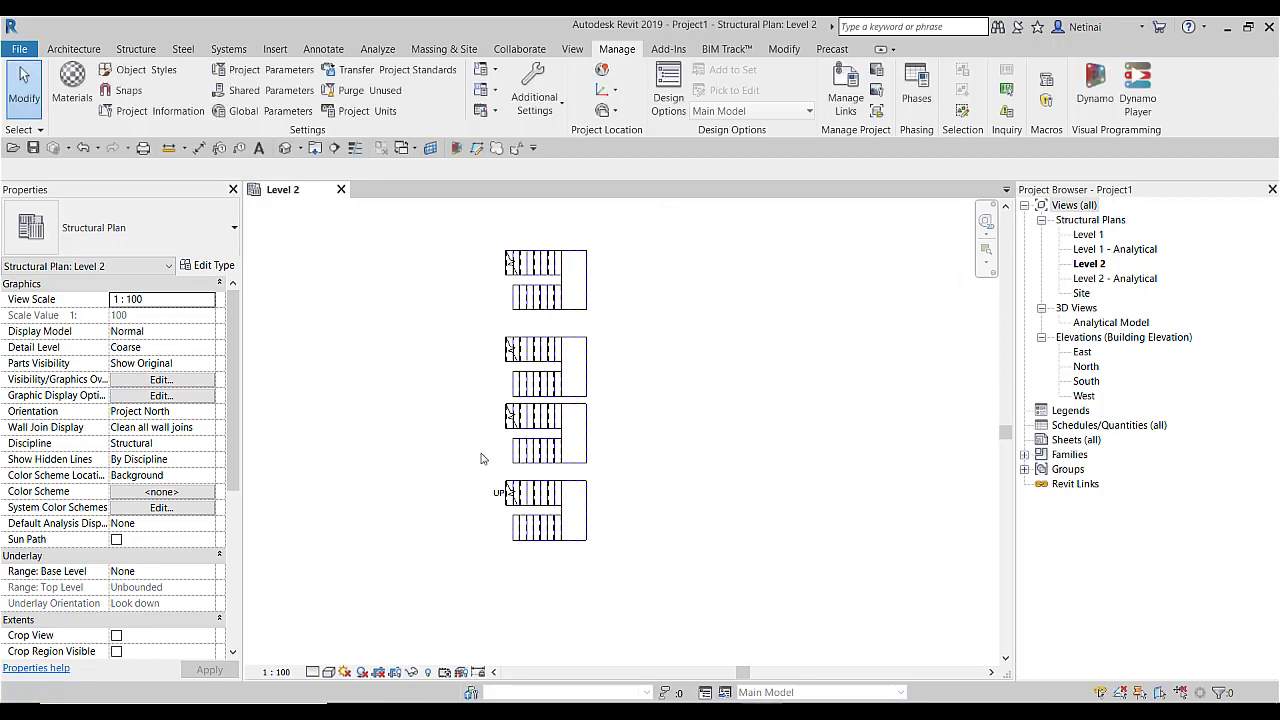
scroll(540, 485, up, 4)
click(557, 508)
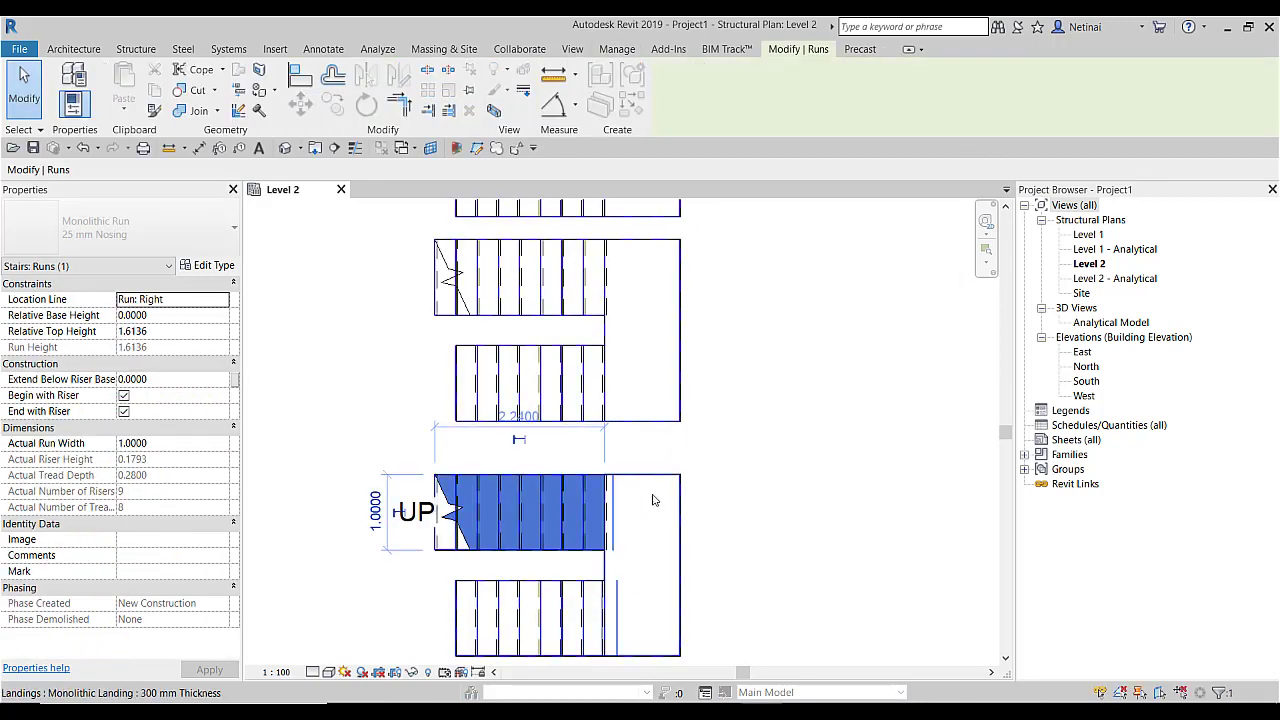
middle_drag(657, 500, 552, 345)
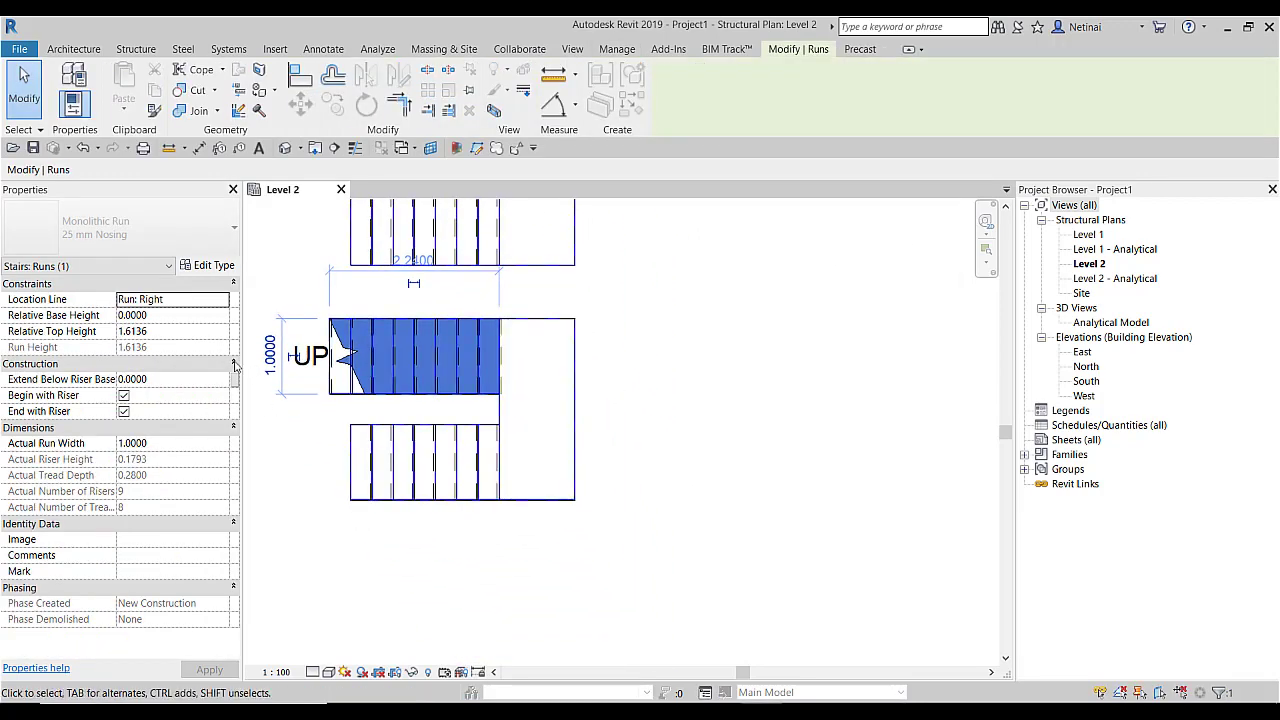
click(760, 423)
middle_drag(645, 423, 705, 517)
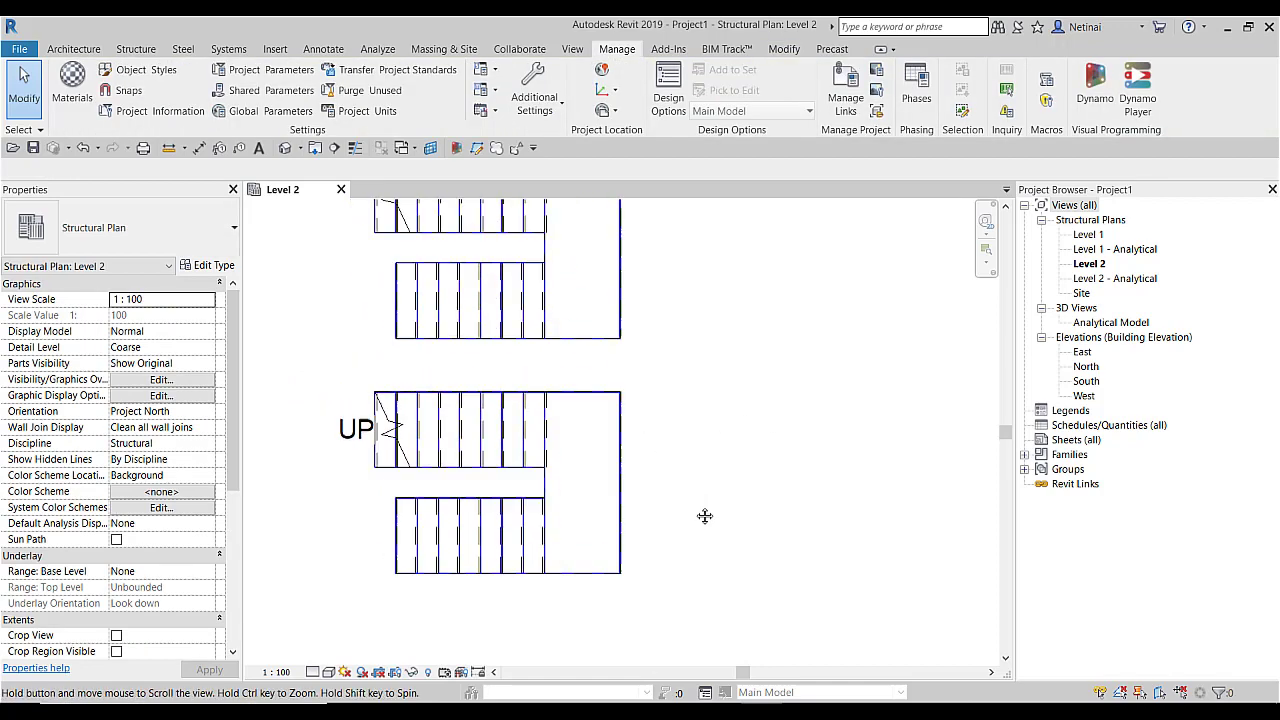
Create a Stairs category schedule with the Type field, then go back to Level 2
right_click(1065, 428)
click(1110, 437)
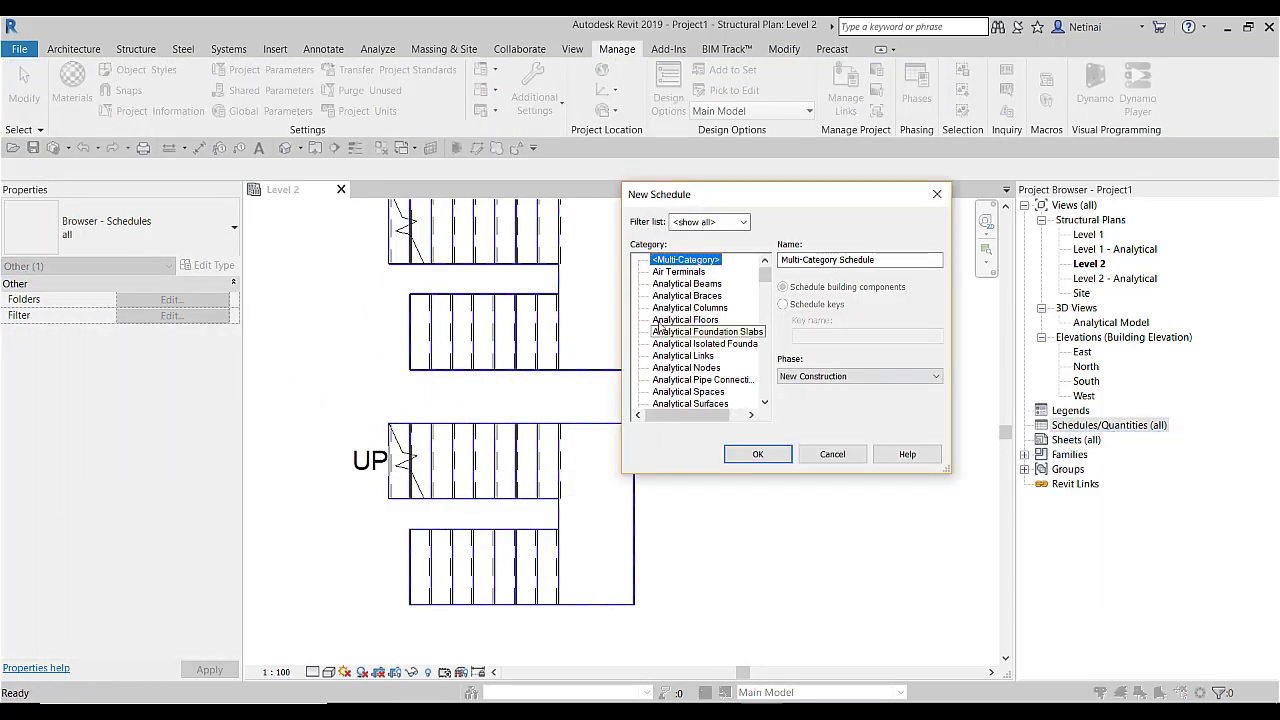
click(700, 319)
key(s)
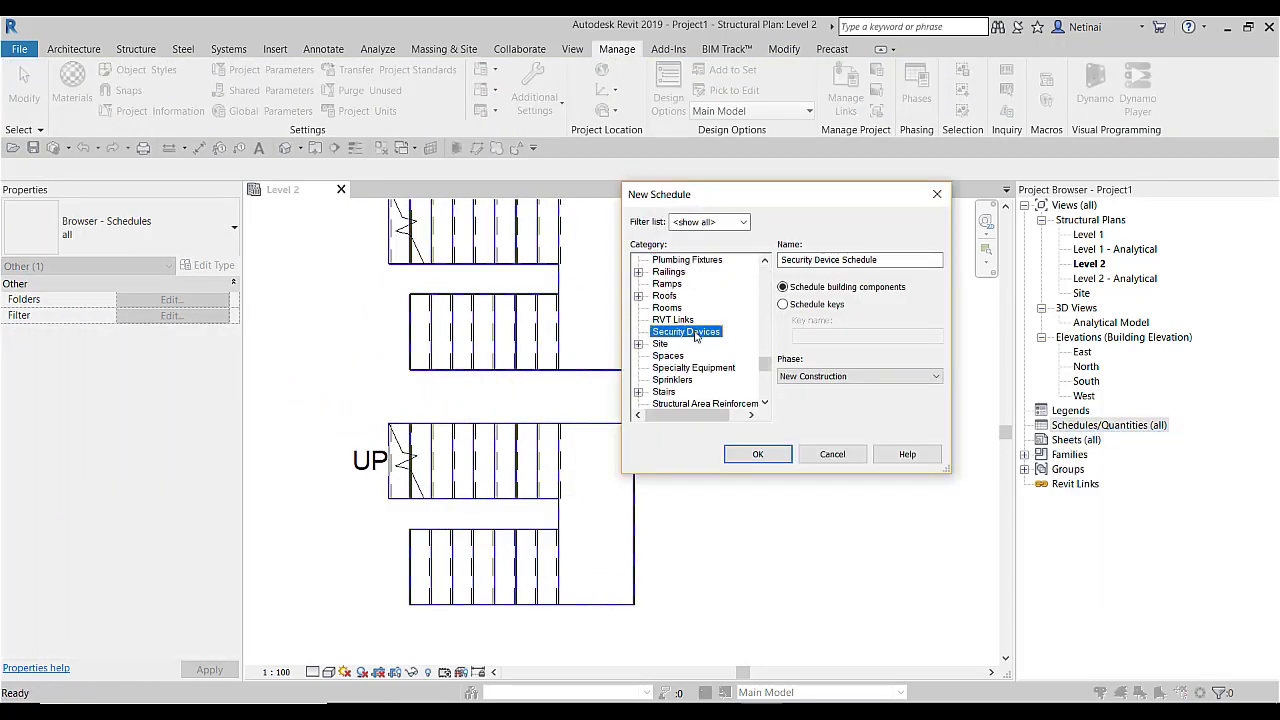
click(664, 392)
click(758, 454)
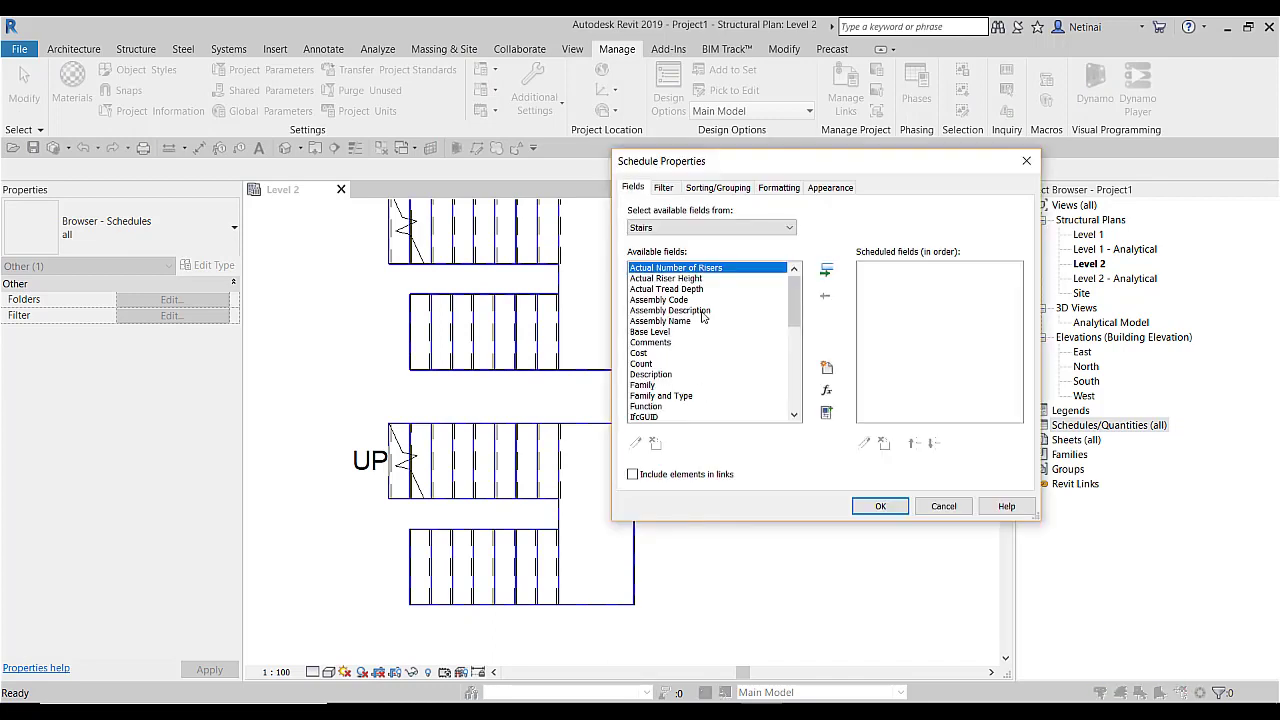
drag(797, 291, 797, 372)
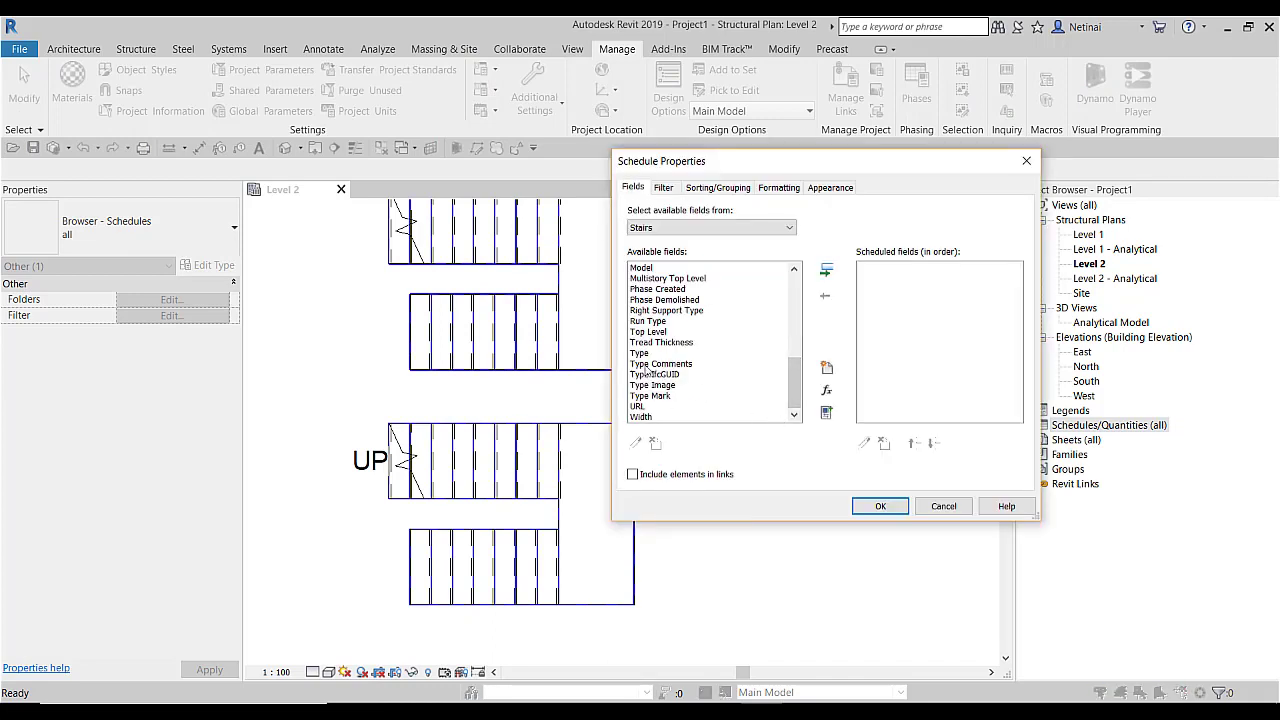
click(642, 354)
double_click(642, 355)
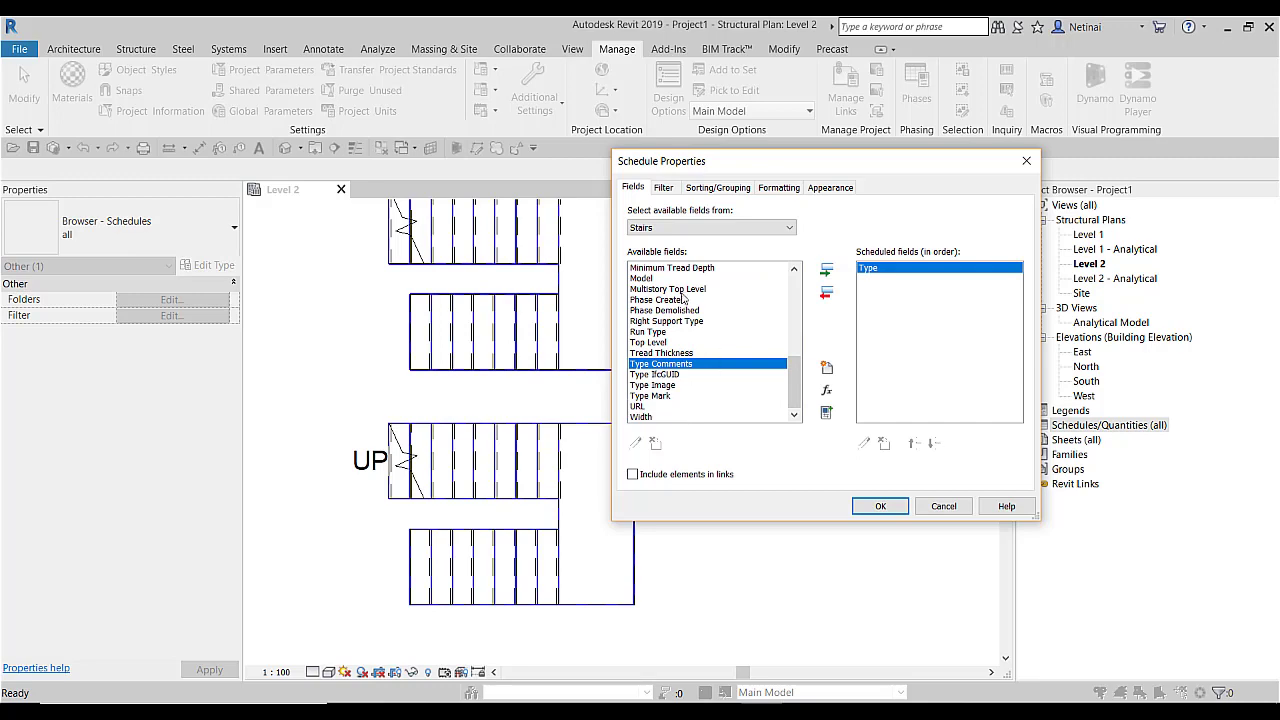
click(880, 506)
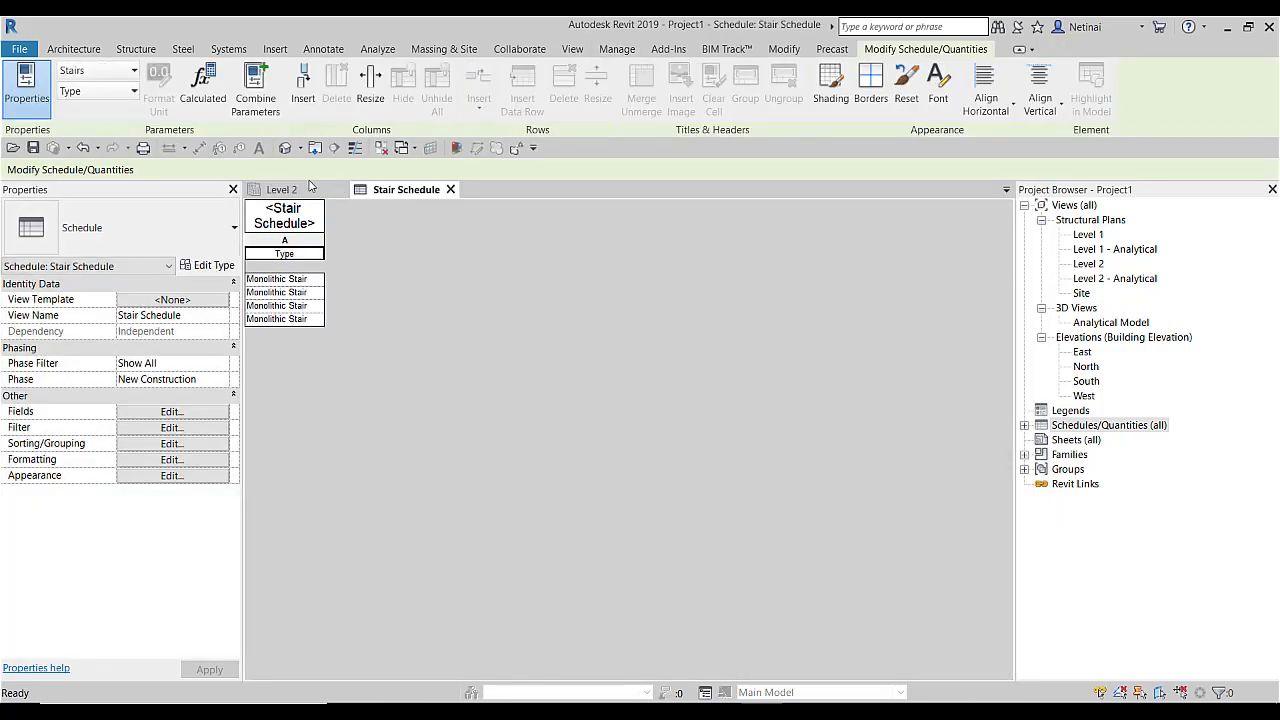
click(310, 188)
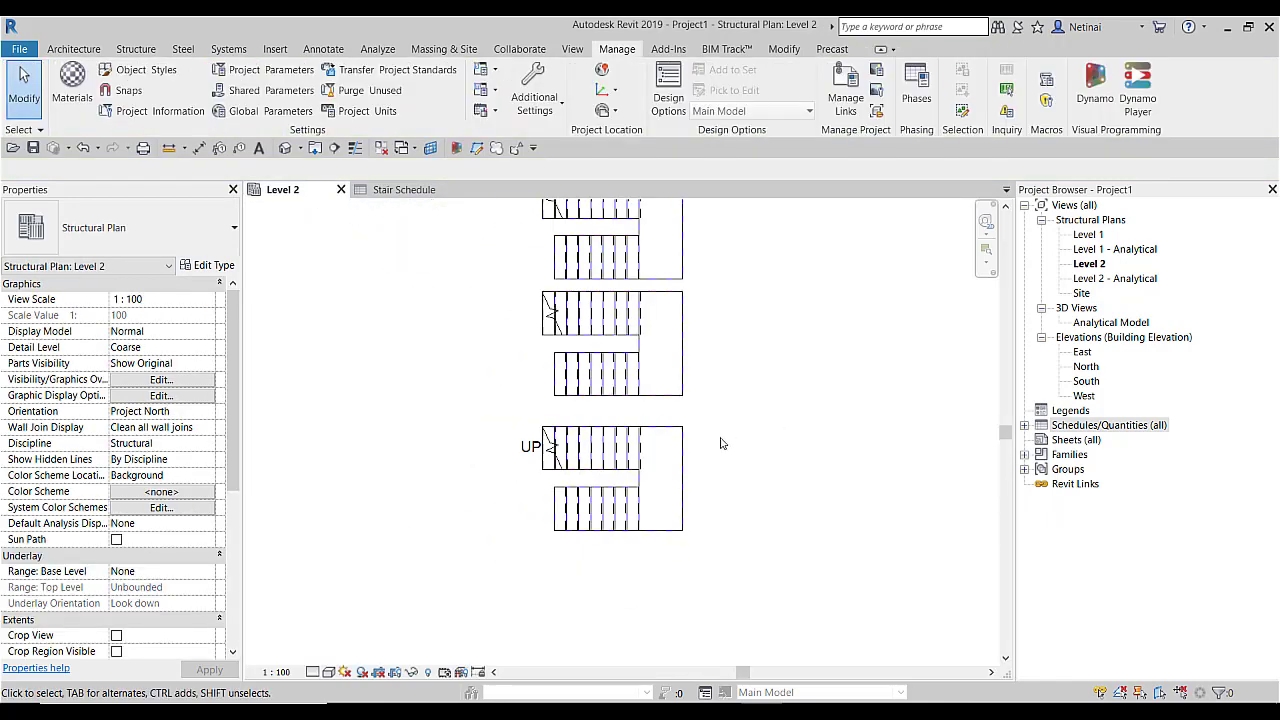
scroll(722, 443, down, 2)
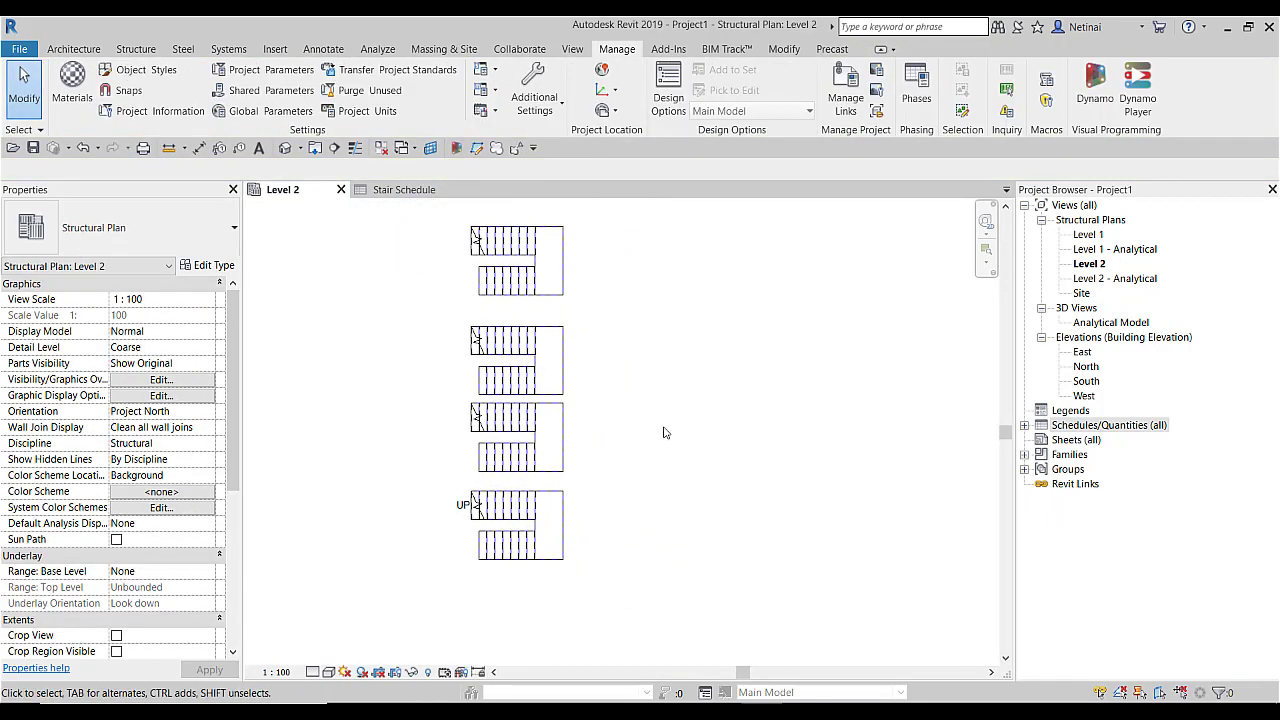
scroll(663, 432, up, 1)
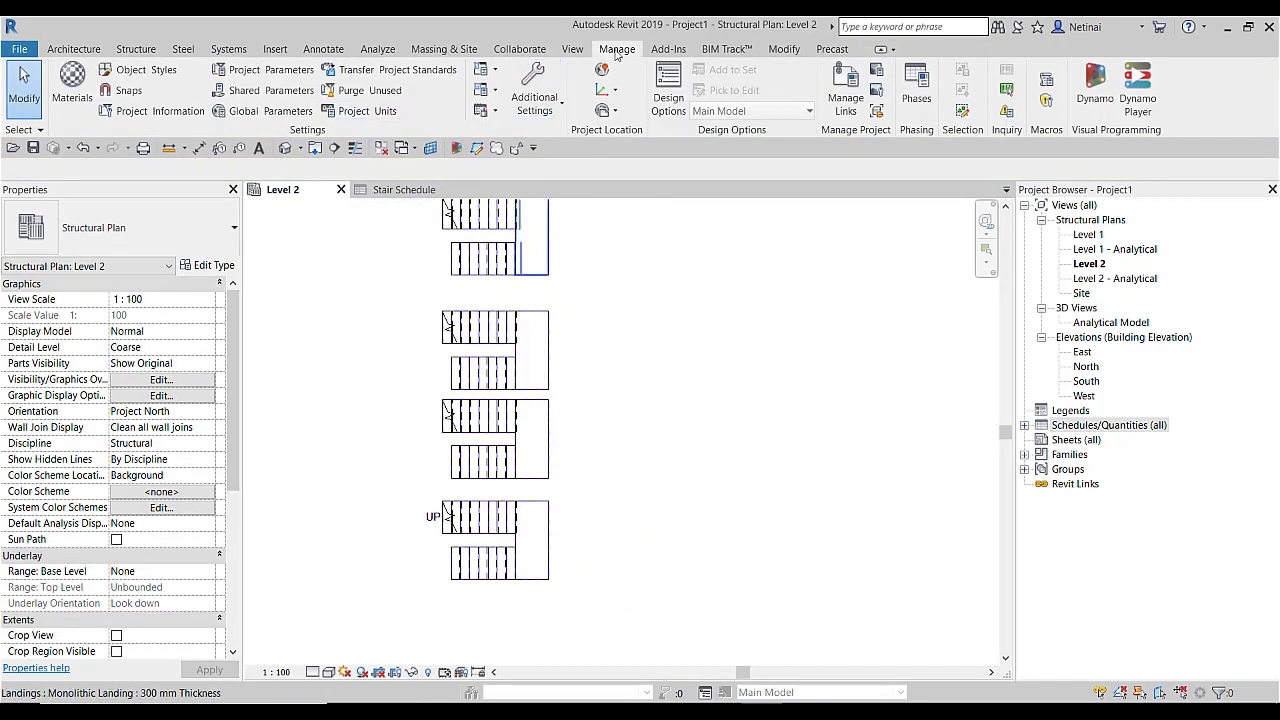
key(u)
key(n)
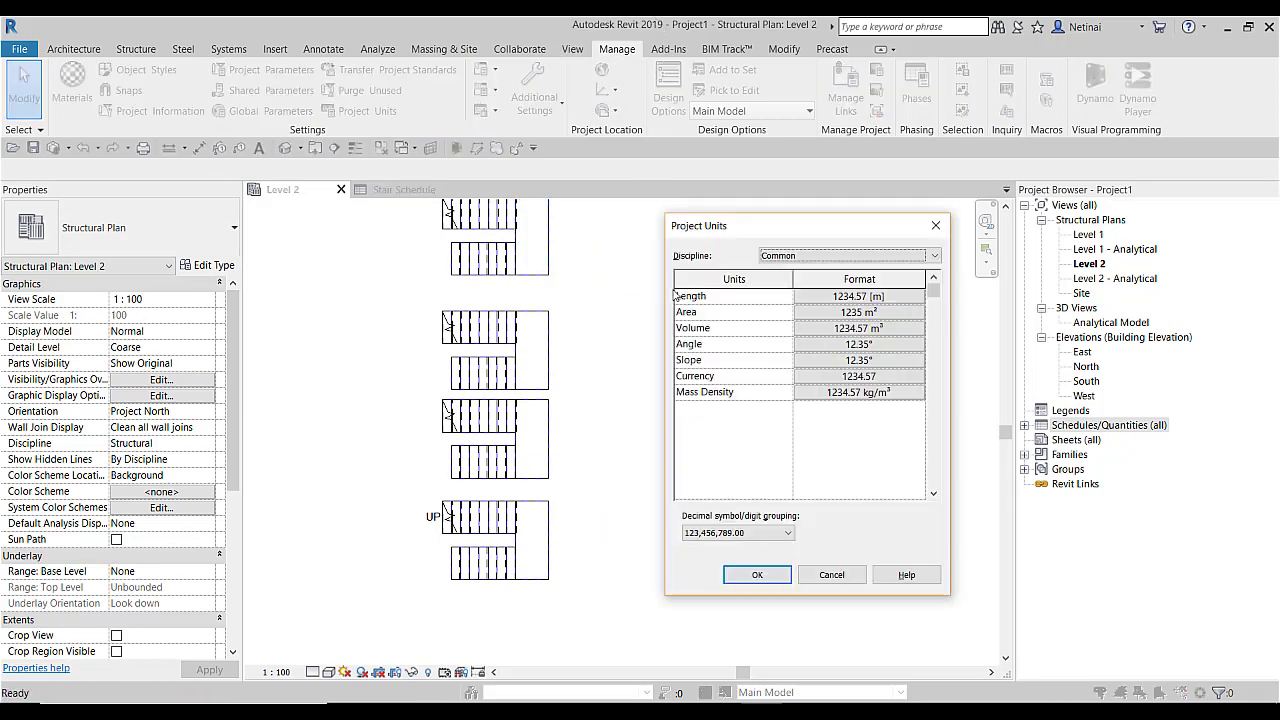
click(871, 296)
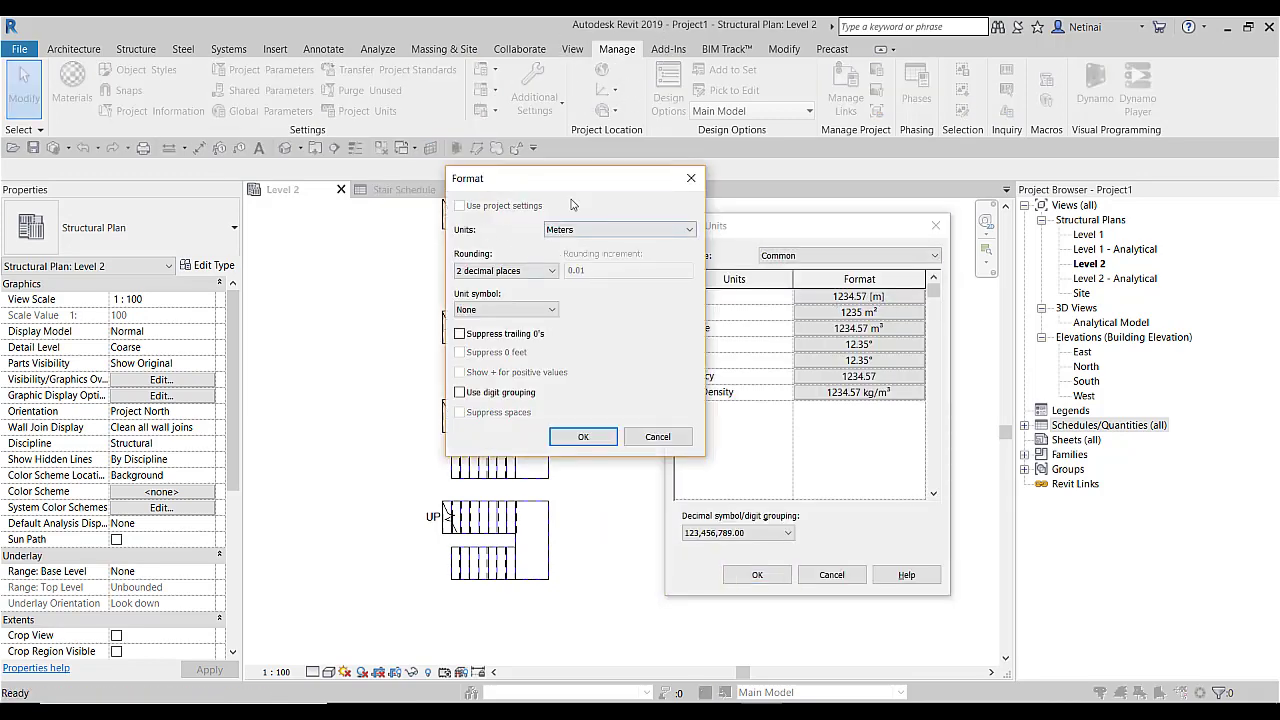
click(690, 178)
click(935, 225)
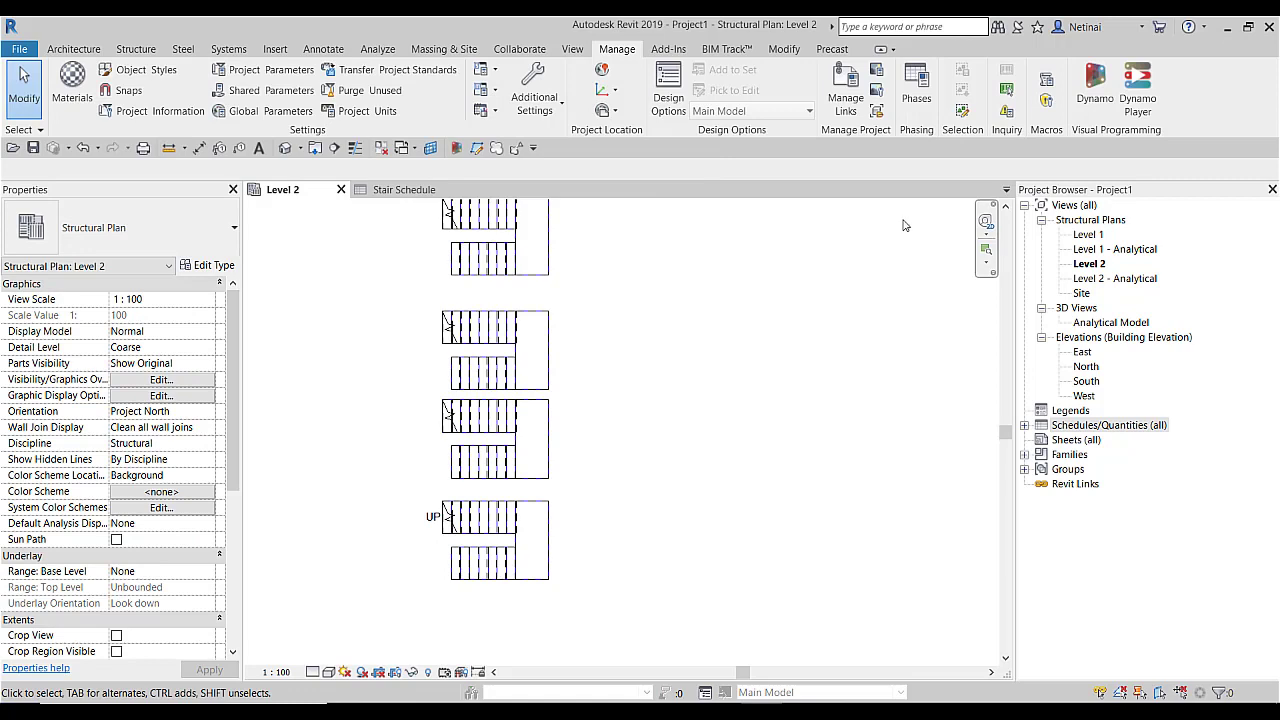
Launch Dynamo from Revit, start a new workspace, and maximize the window
click(1095, 95)
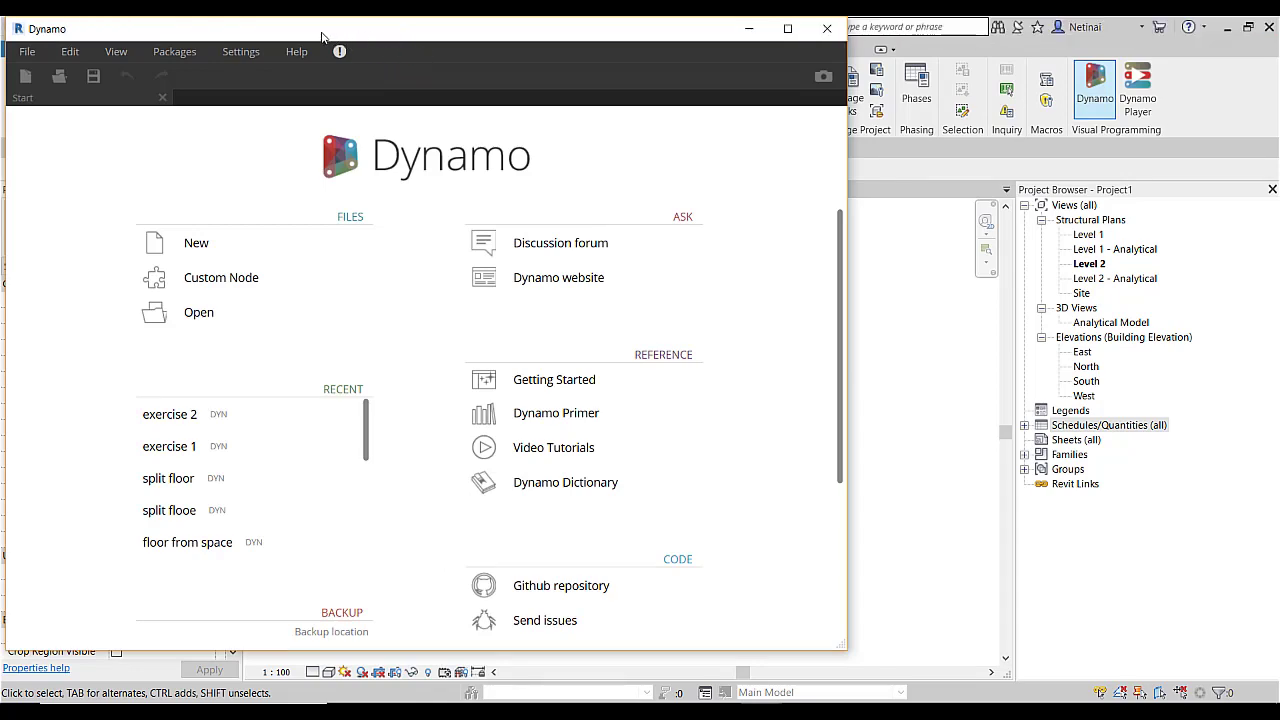
drag(318, 34, 523, 84)
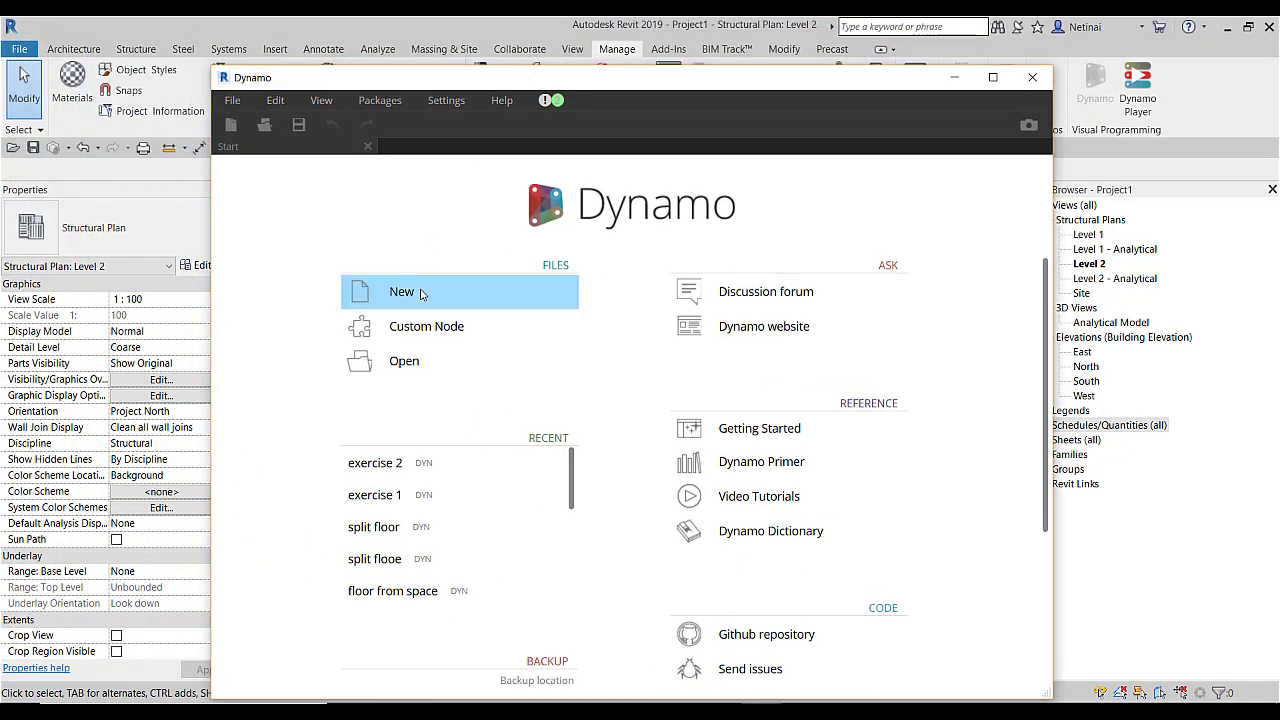
click(420, 288)
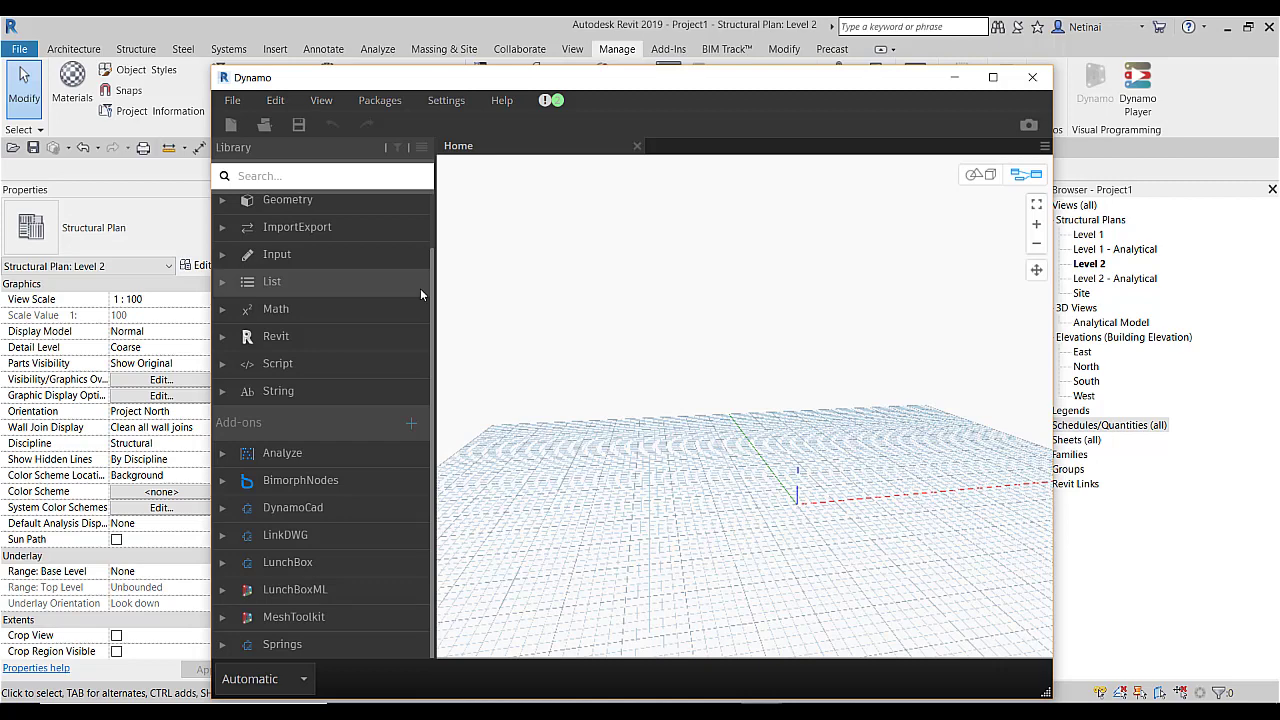
click(993, 78)
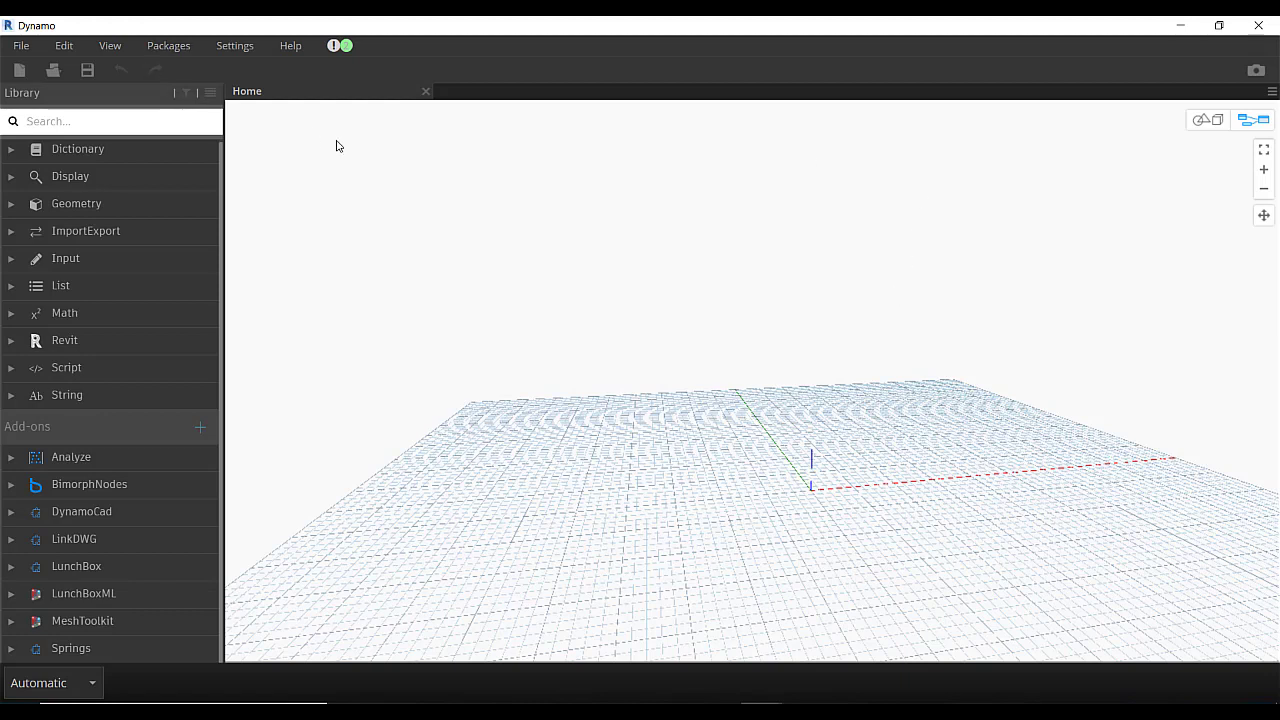
Add a Categories node and set its category to Stairs
click(128, 124)
text(ca)
text(tegory)
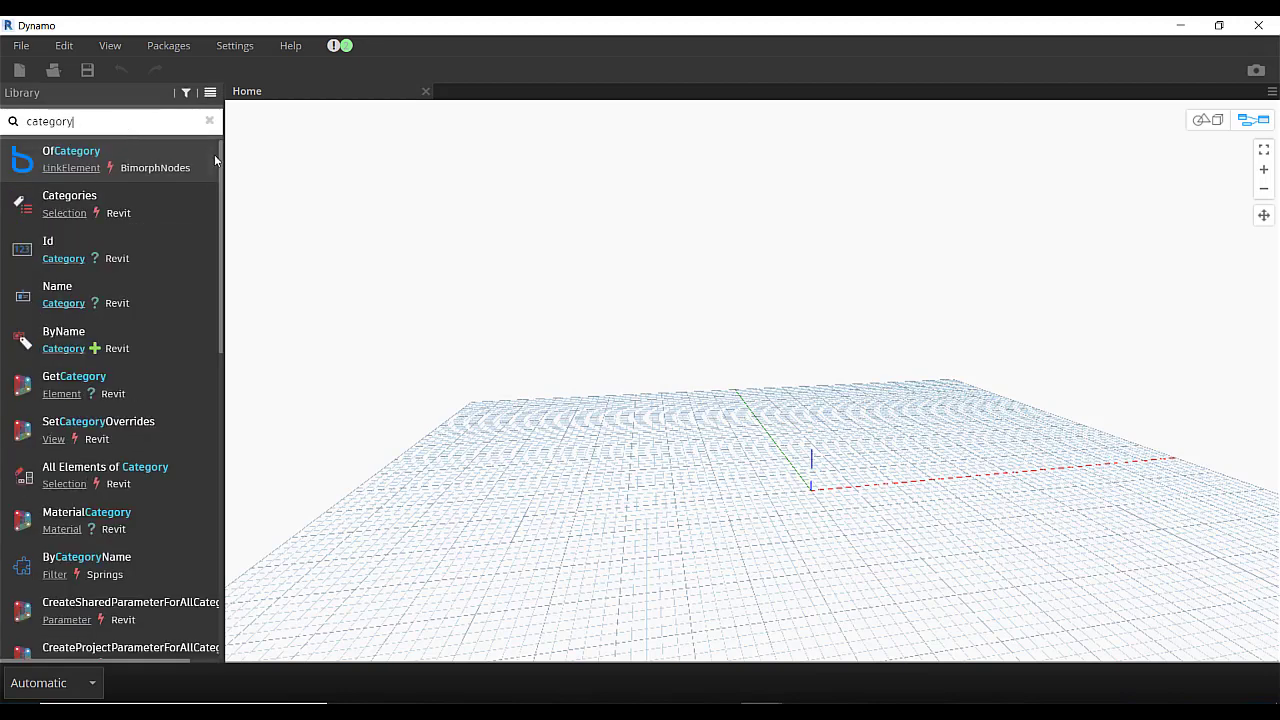
click(137, 196)
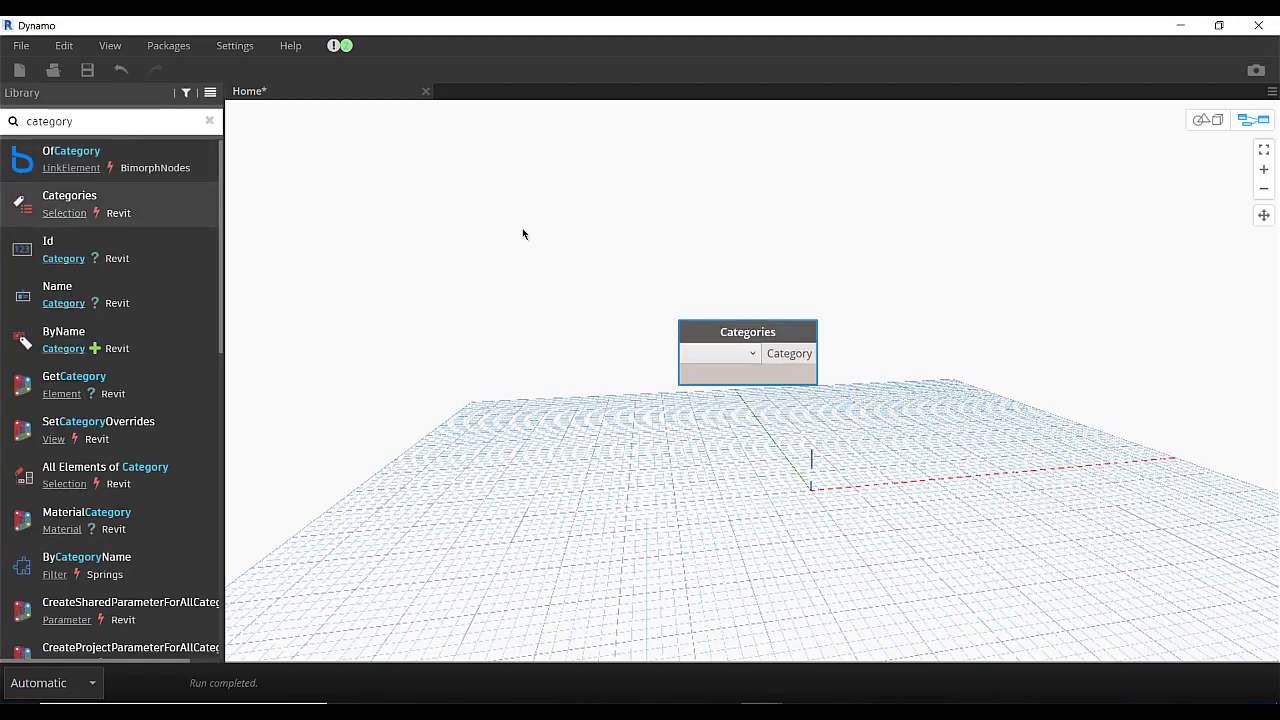
drag(744, 356, 430, 189)
click(440, 210)
key(s)
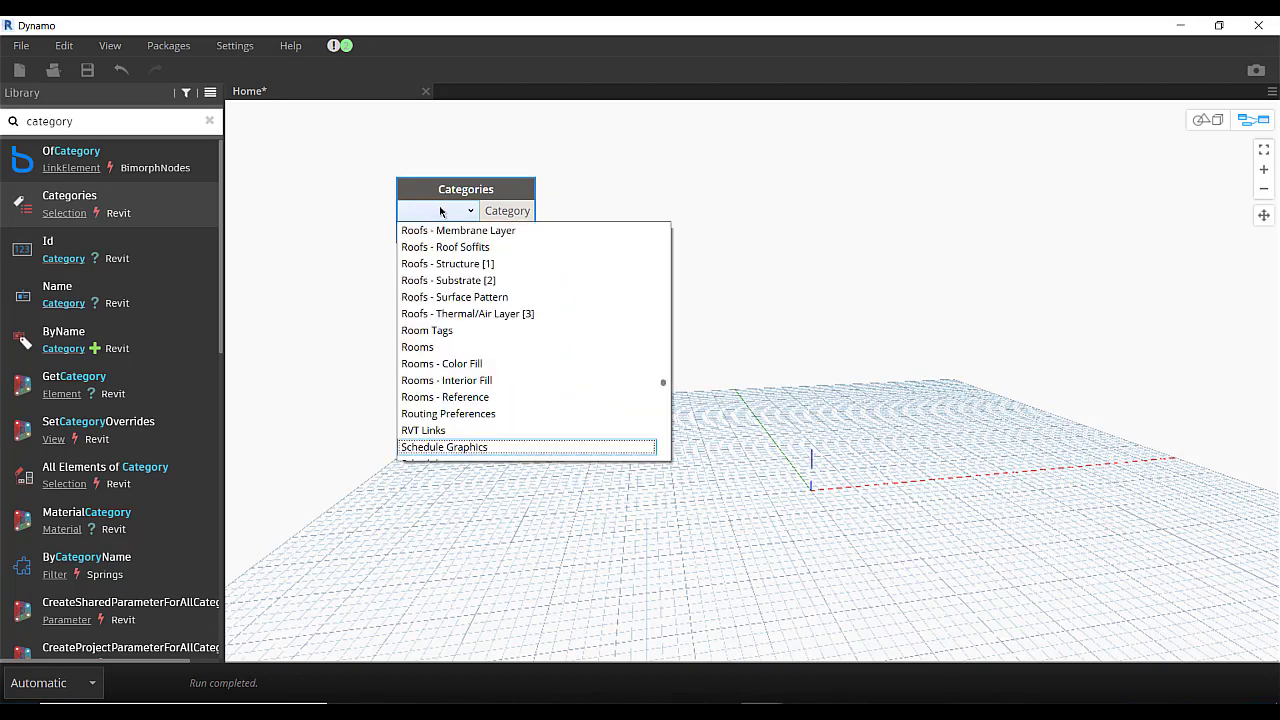
scroll(486, 357, down, 2)
scroll(486, 357, down, 2)
scroll(440, 400, down, 2)
scroll(440, 400, down, 2)
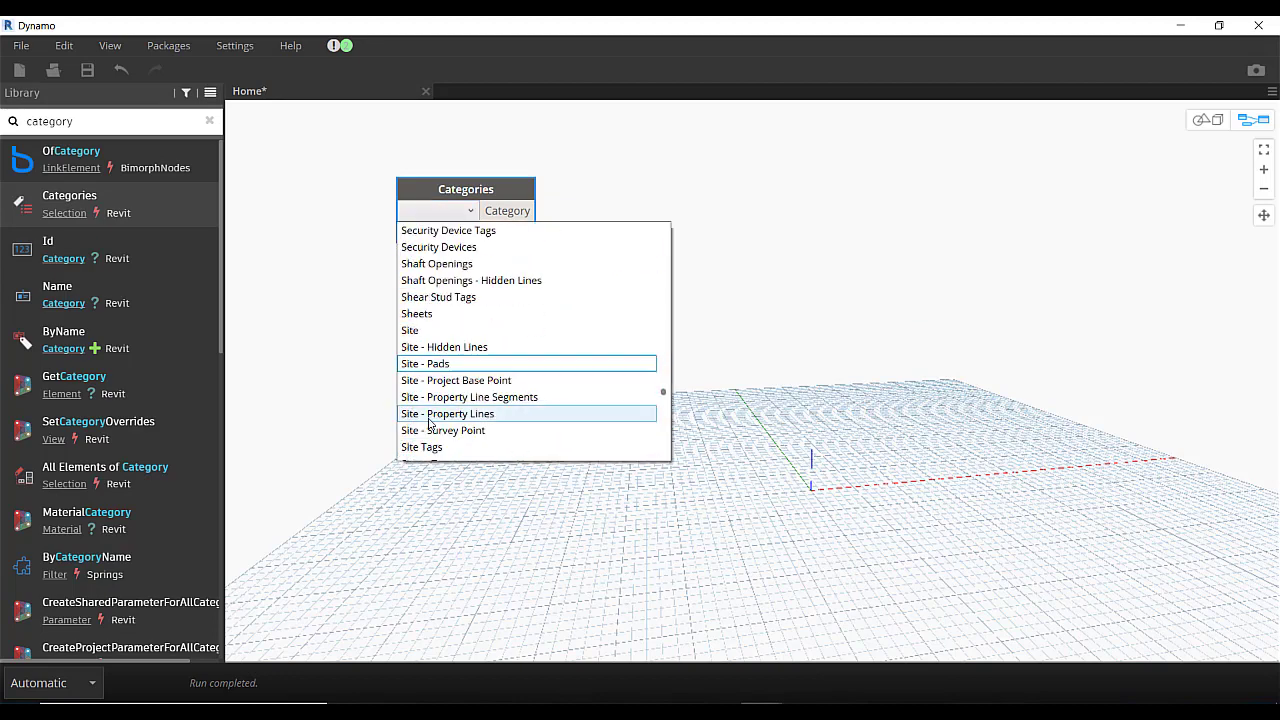
scroll(438, 405, down, 1)
scroll(436, 410, down, 1)
scroll(430, 415, down, 2)
scroll(430, 415, down, 2)
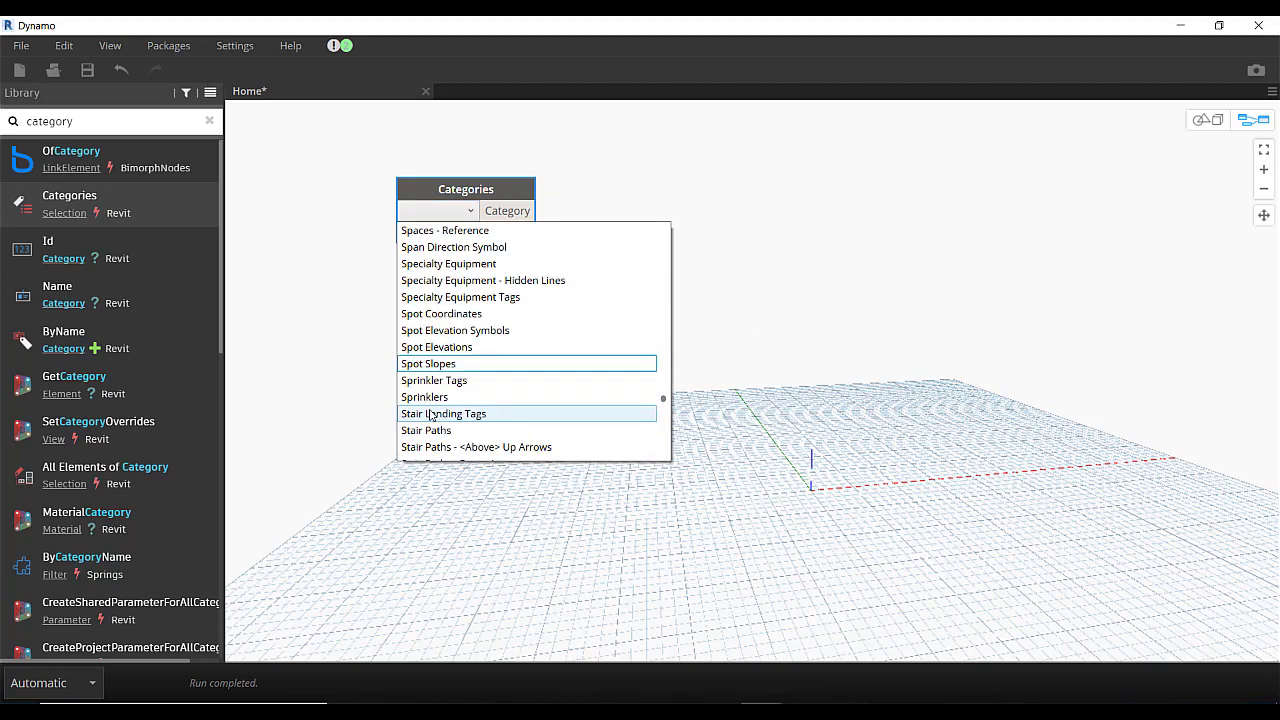
scroll(432, 414, down, 1)
scroll(435, 414, down, 2)
scroll(437, 413, down, 1)
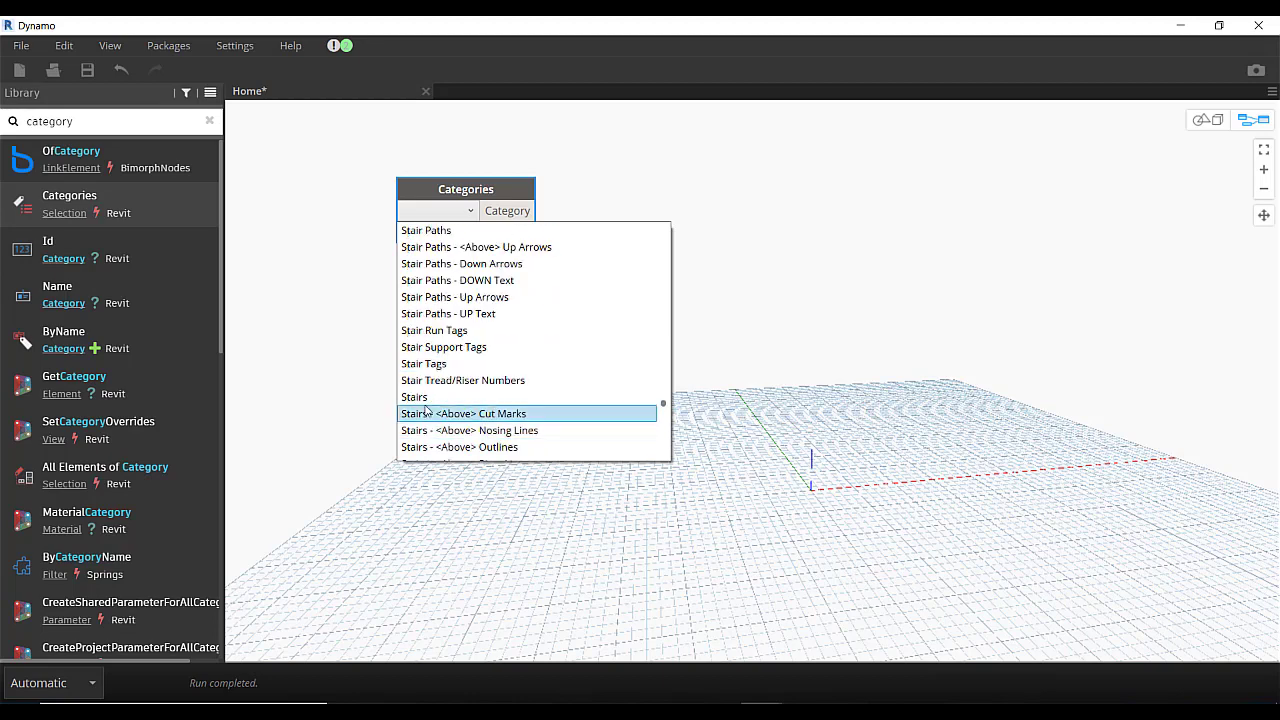
click(427, 399)
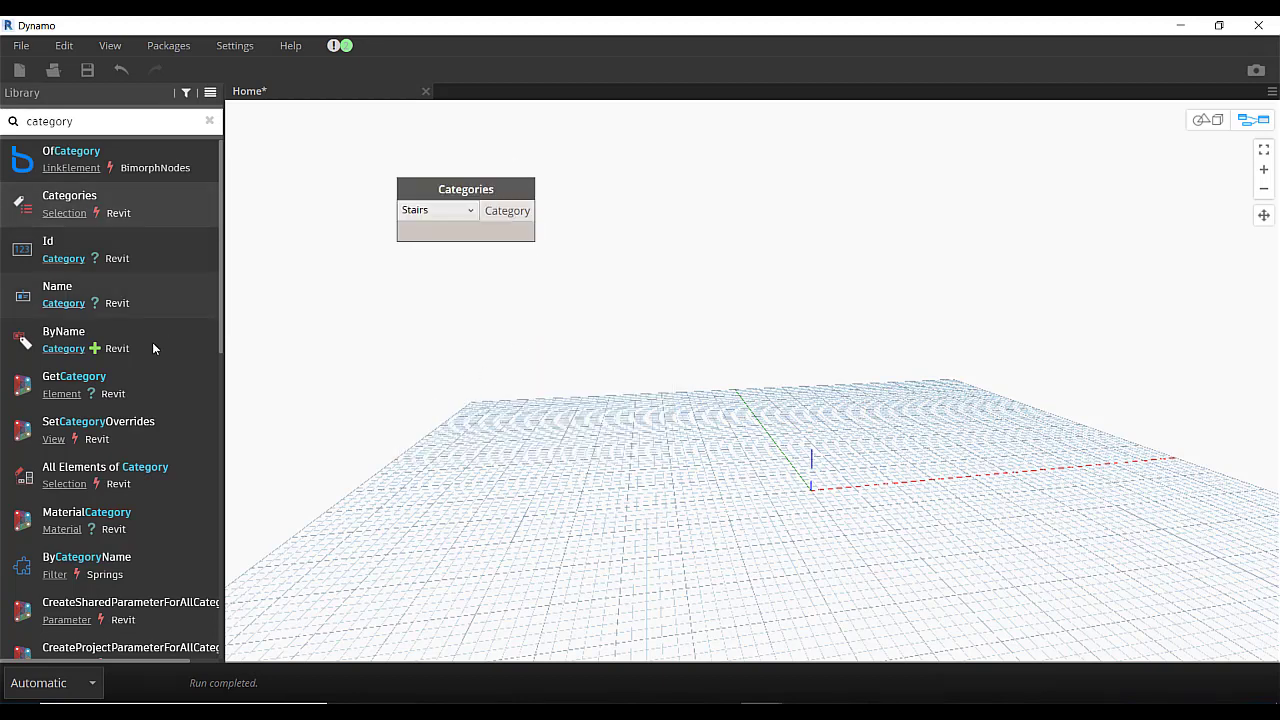
Feed the Stairs category into an All Elements of Category node, returning 4 stairs
click(108, 477)
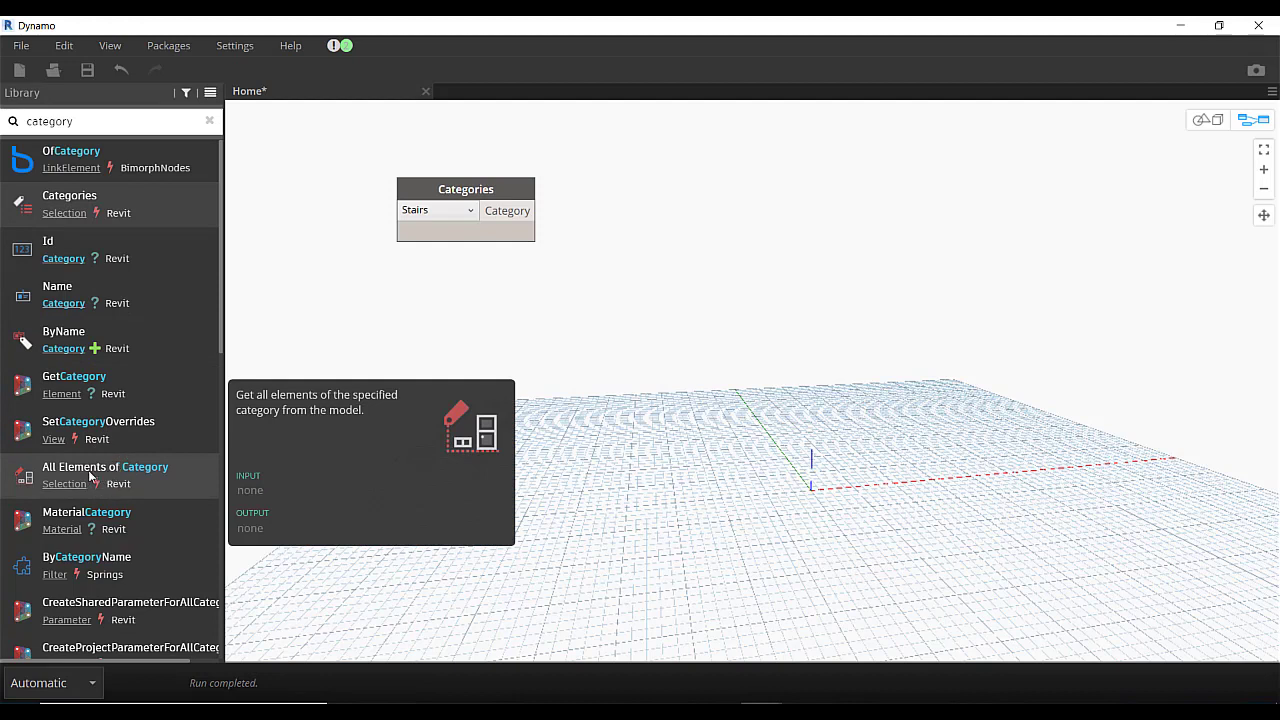
click(88, 470)
drag(773, 379, 631, 223)
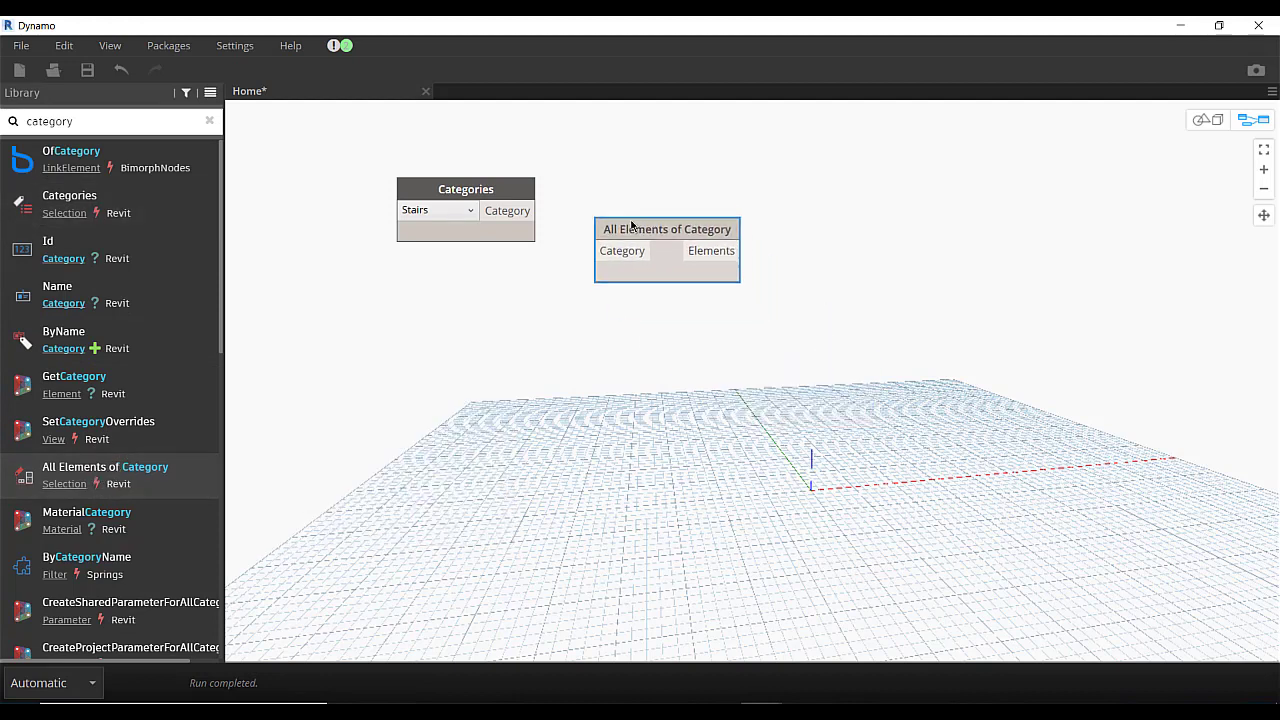
drag(536, 211, 591, 240)
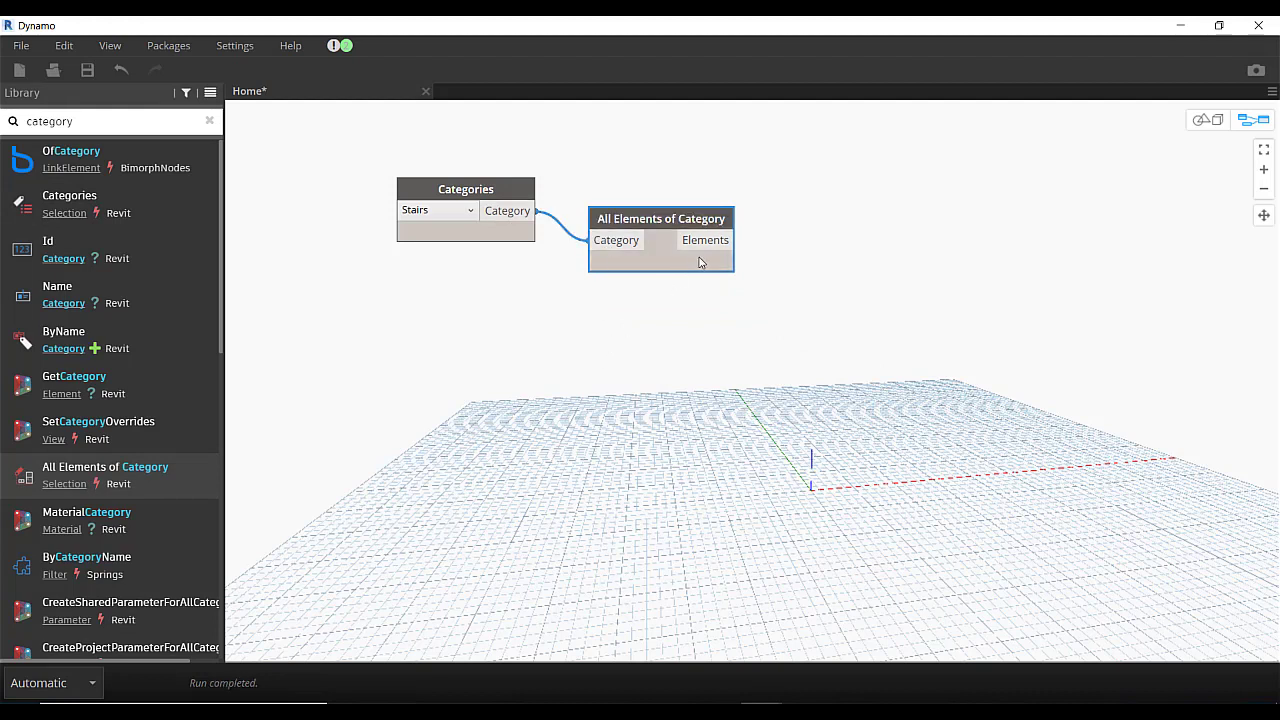
mouse_move(661, 262)
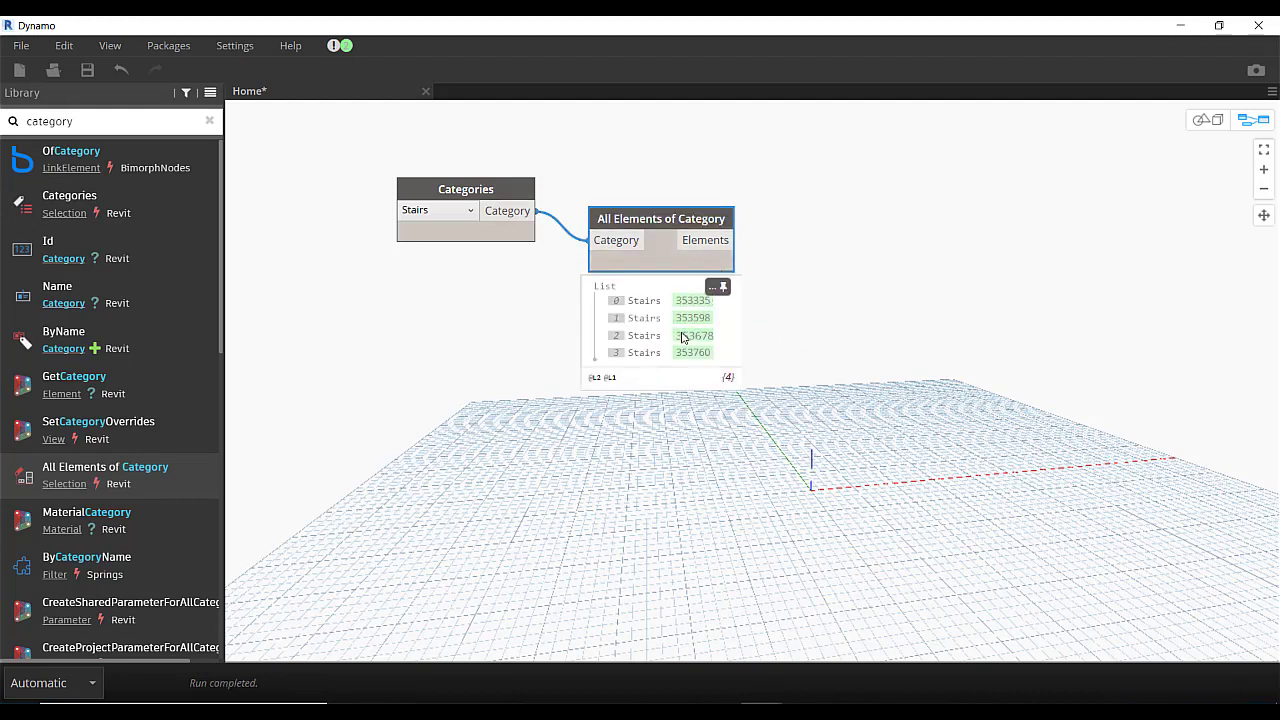
middle_drag(795, 232, 757, 231)
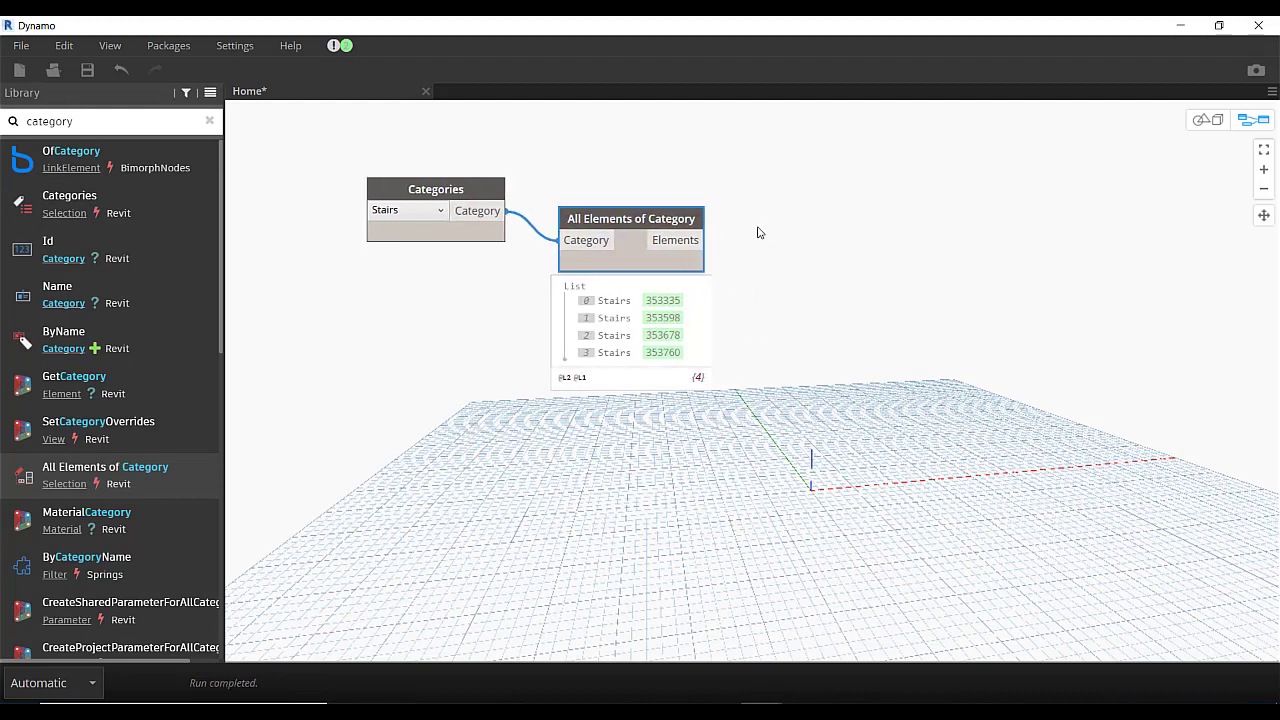
Add an Element.Solids node fed by the stair elements, yielding 12 solids
click(209, 120)
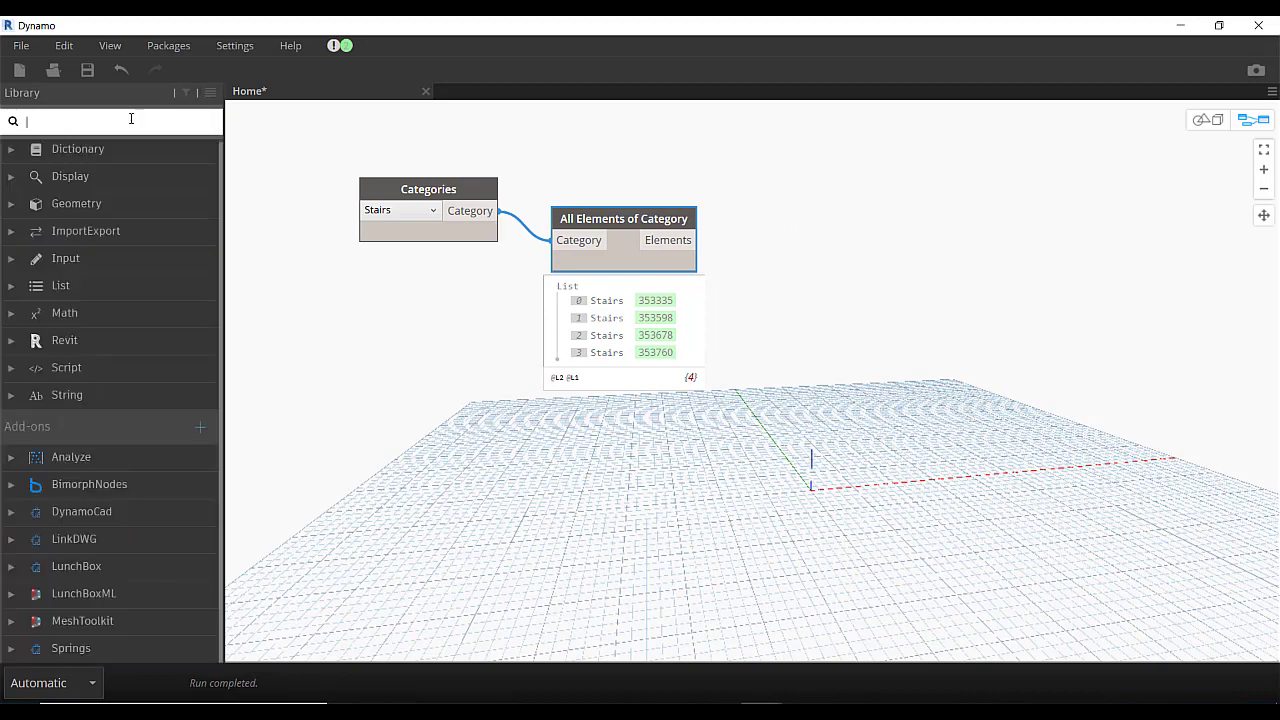
text(so)
text(lid)
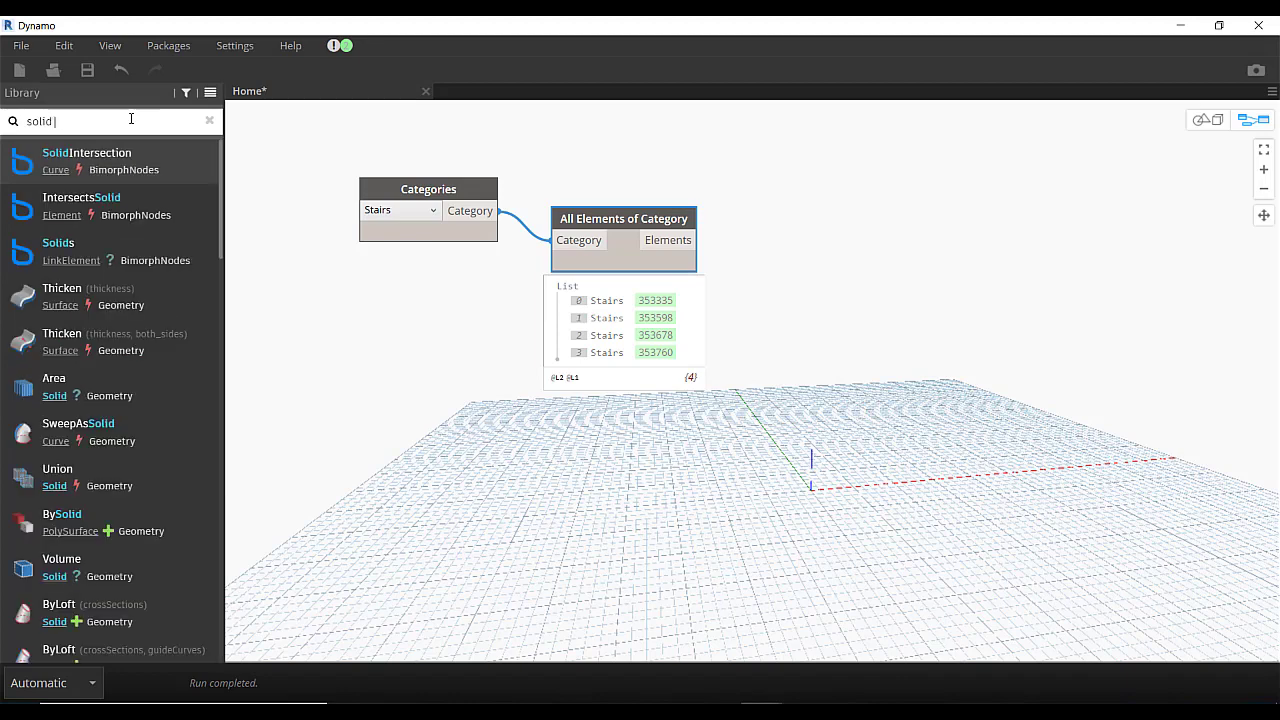
text( element)
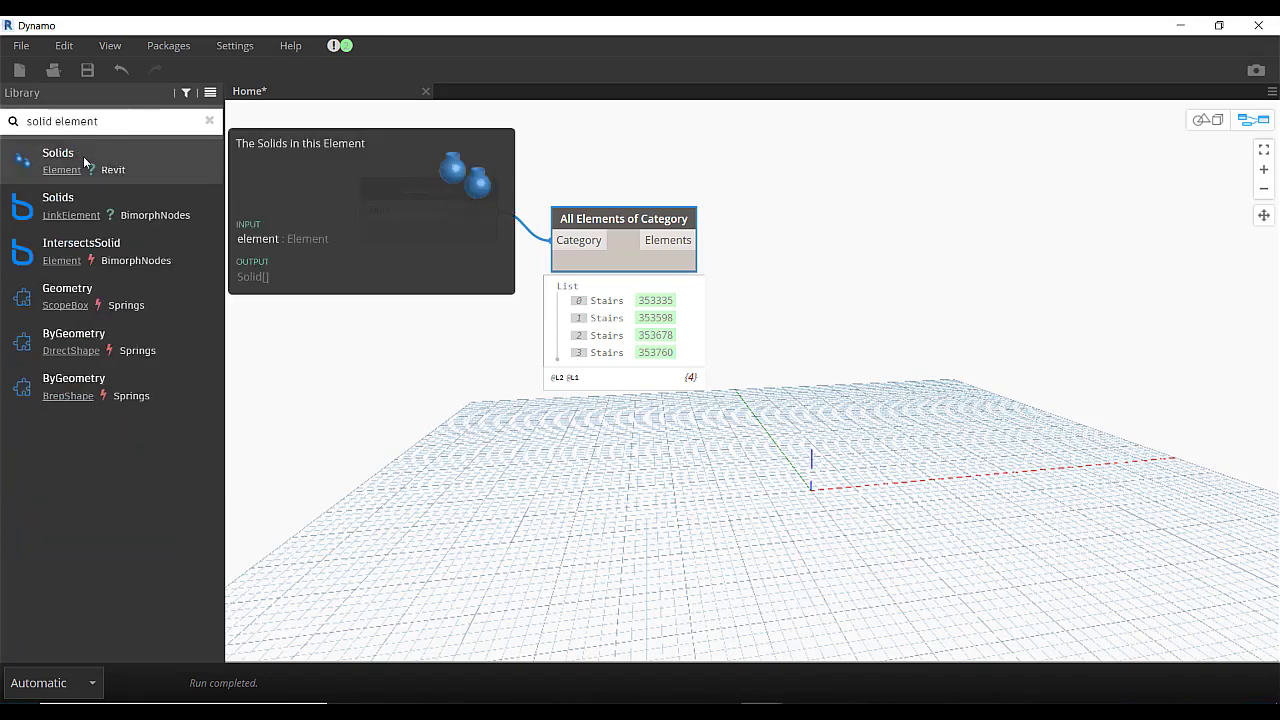
click(60, 160)
drag(771, 391, 797, 247)
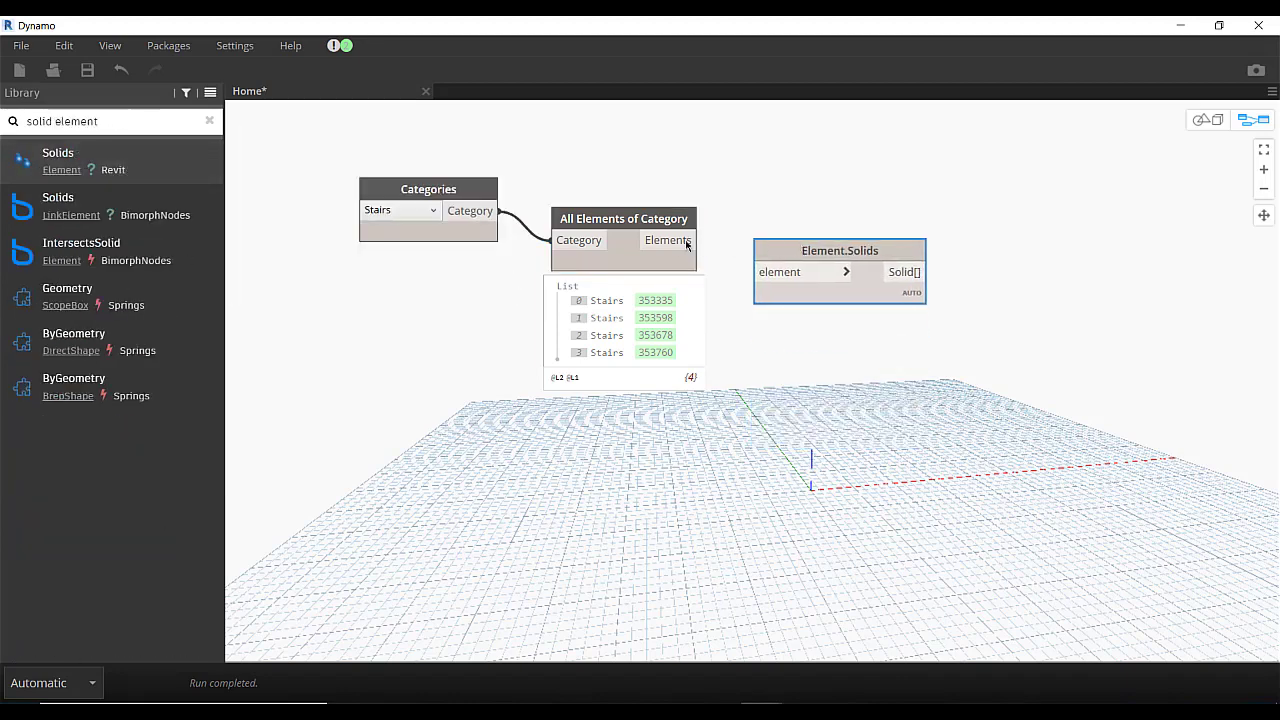
drag(686, 242, 760, 272)
middle_drag(749, 187, 673, 176)
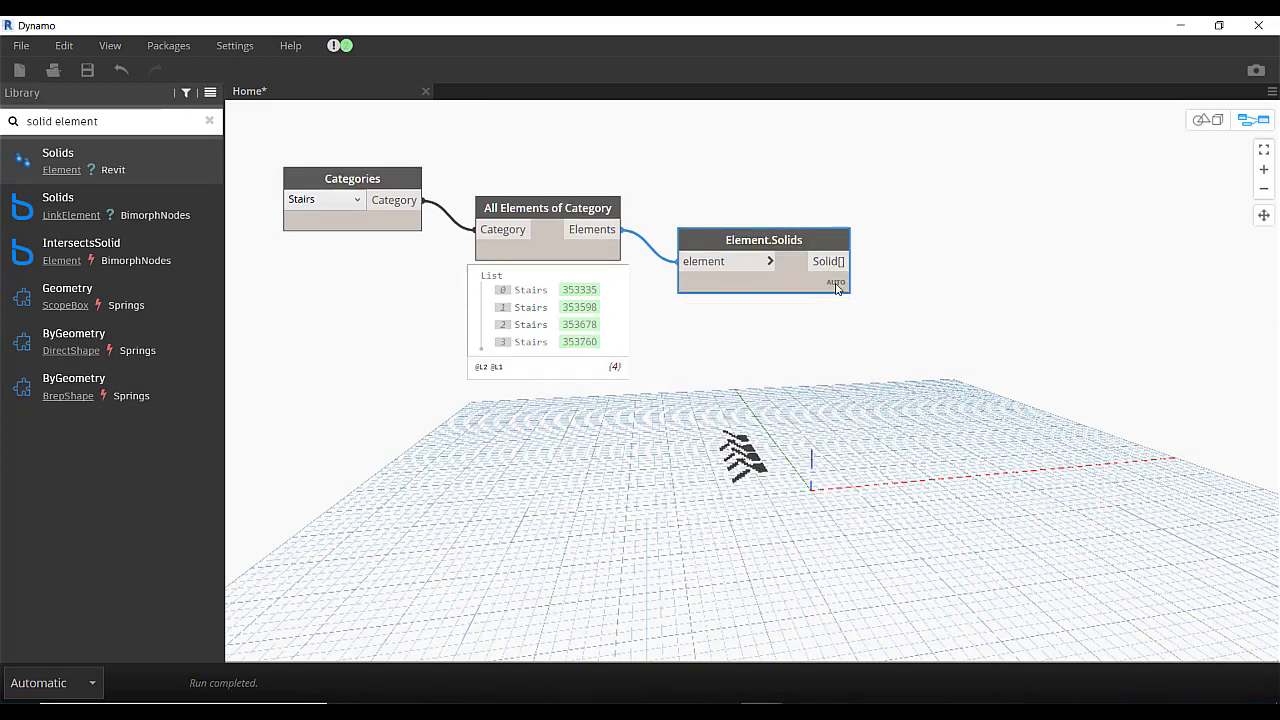
mouse_move(839, 285)
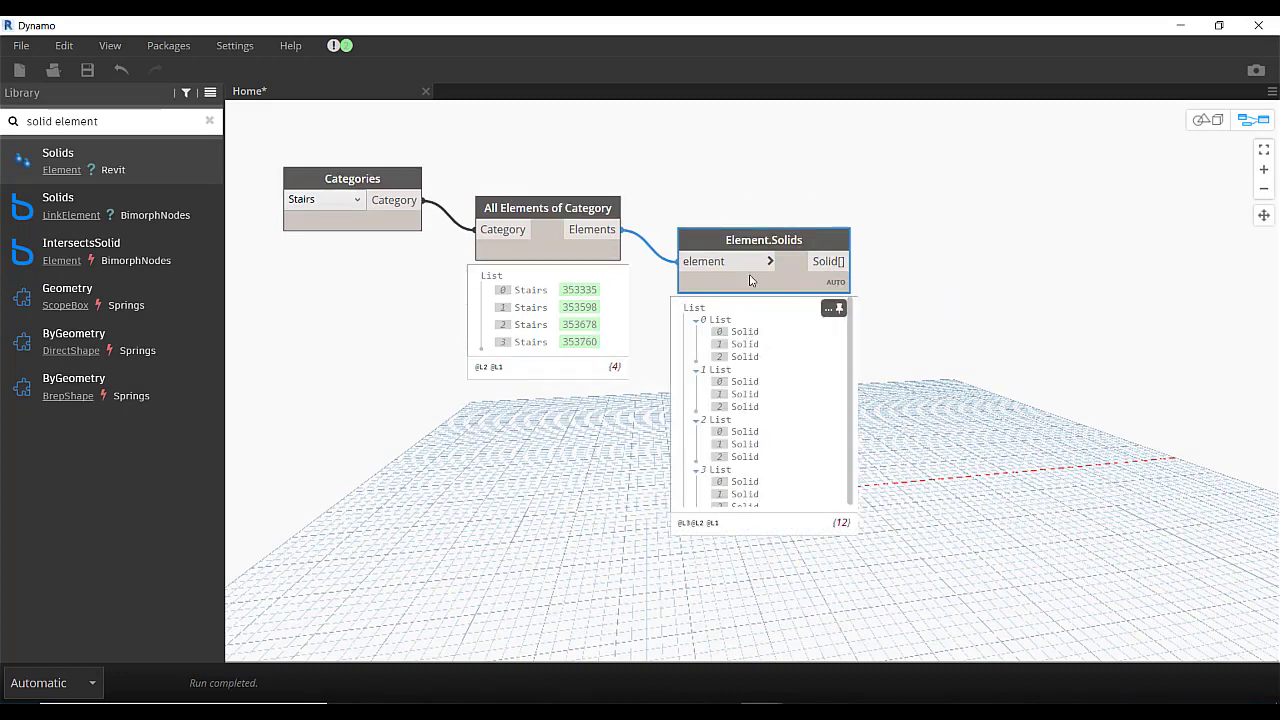
drag(750, 280, 912, 164)
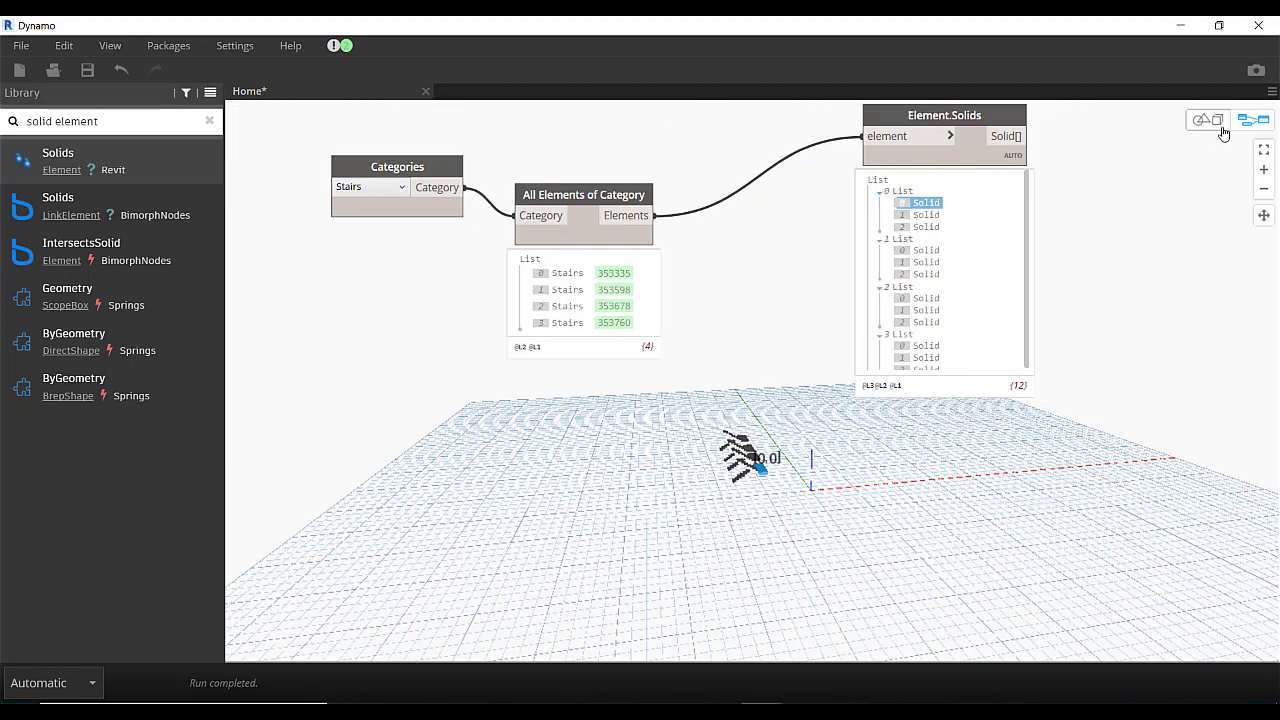
click(1207, 120)
click(1263, 170)
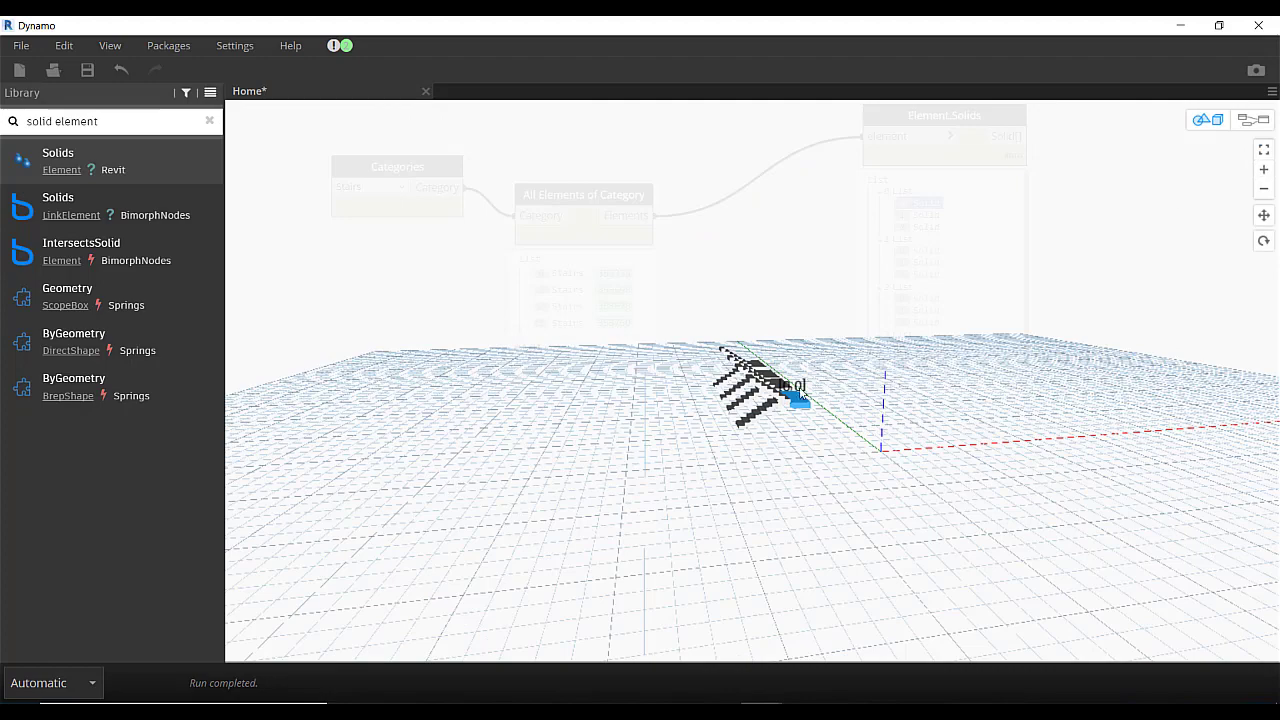
scroll(781, 387, up, 2)
scroll(781, 387, up, 1)
click(1263, 240)
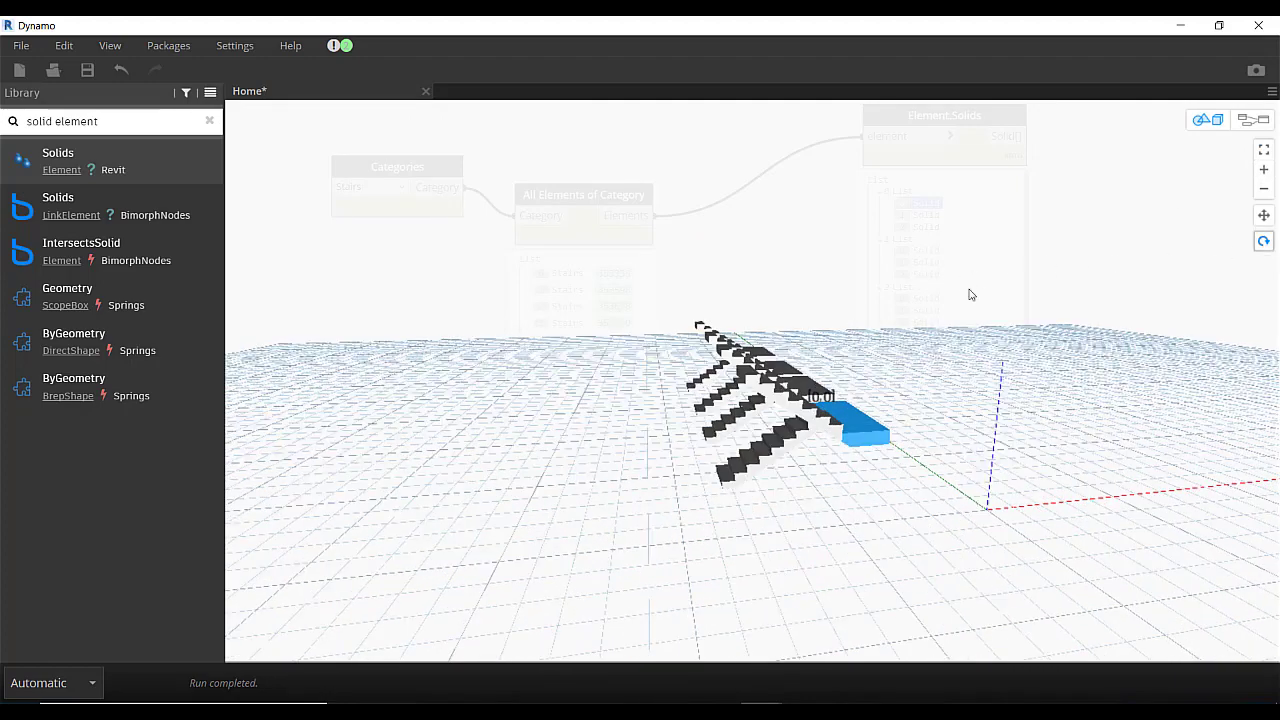
mouse_move(968, 291)
mouse_down()
mouse_move(871, 326)
mouse_move(1007, 277)
mouse_up()
click(1252, 120)
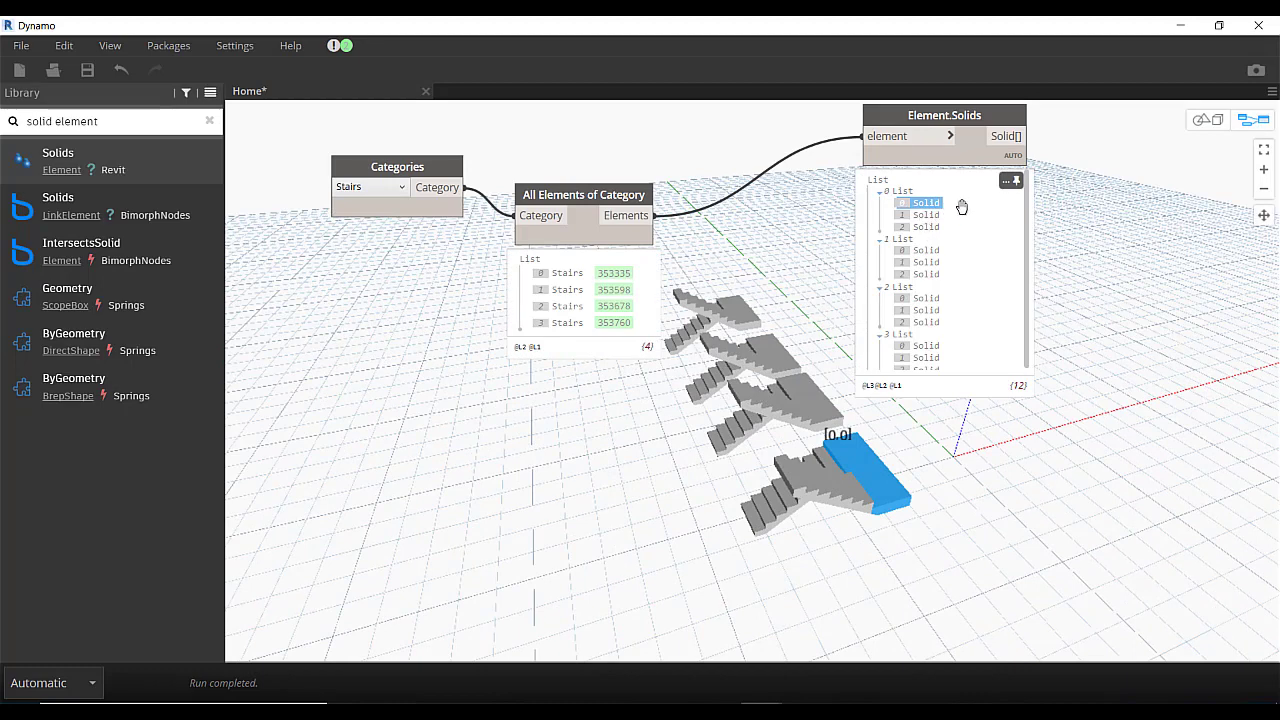
key(ctrl+b)
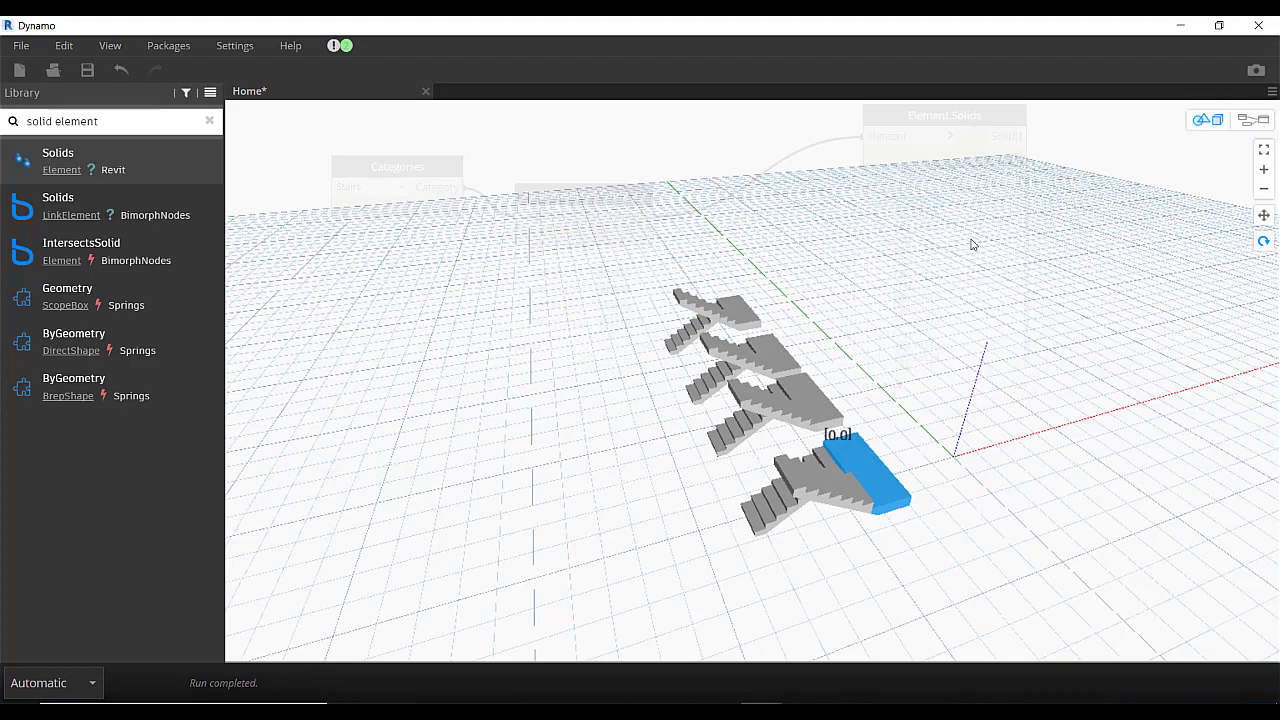
scroll(971, 243, down, 3)
scroll(903, 249, down, 2)
key(ctrl+b)
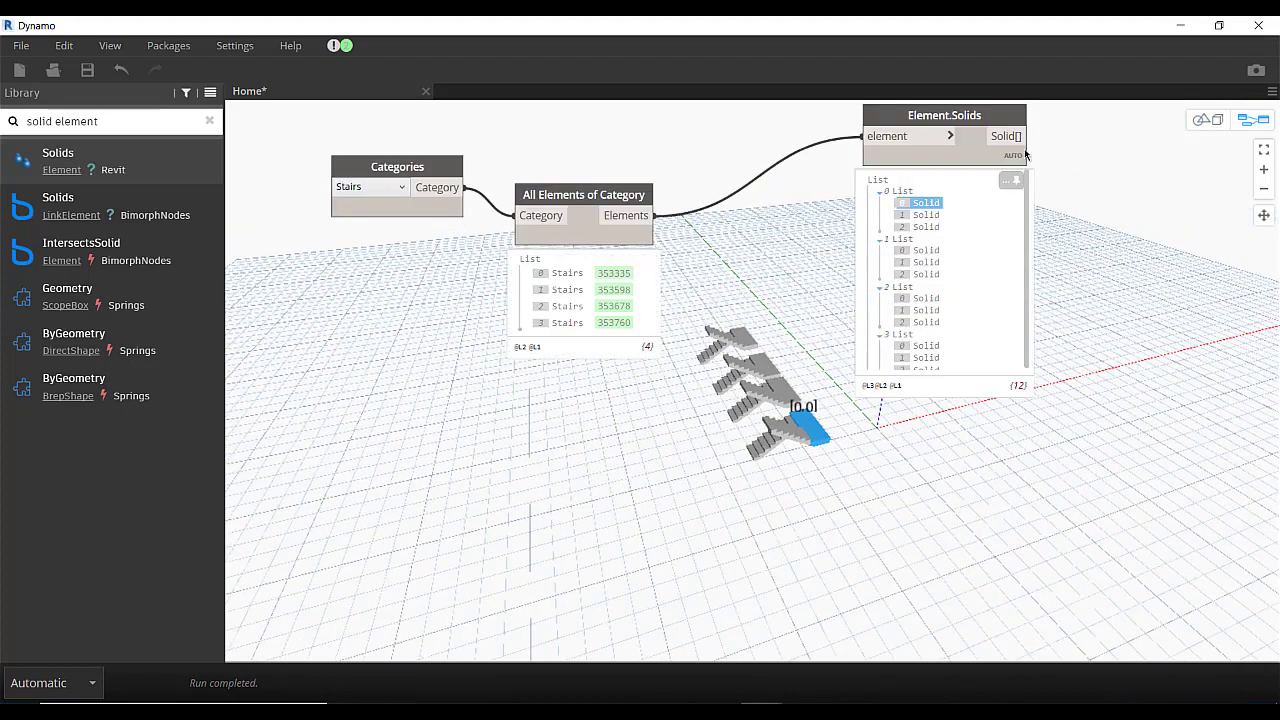
click(1203, 120)
click(1254, 120)
click(927, 215)
click(926, 227)
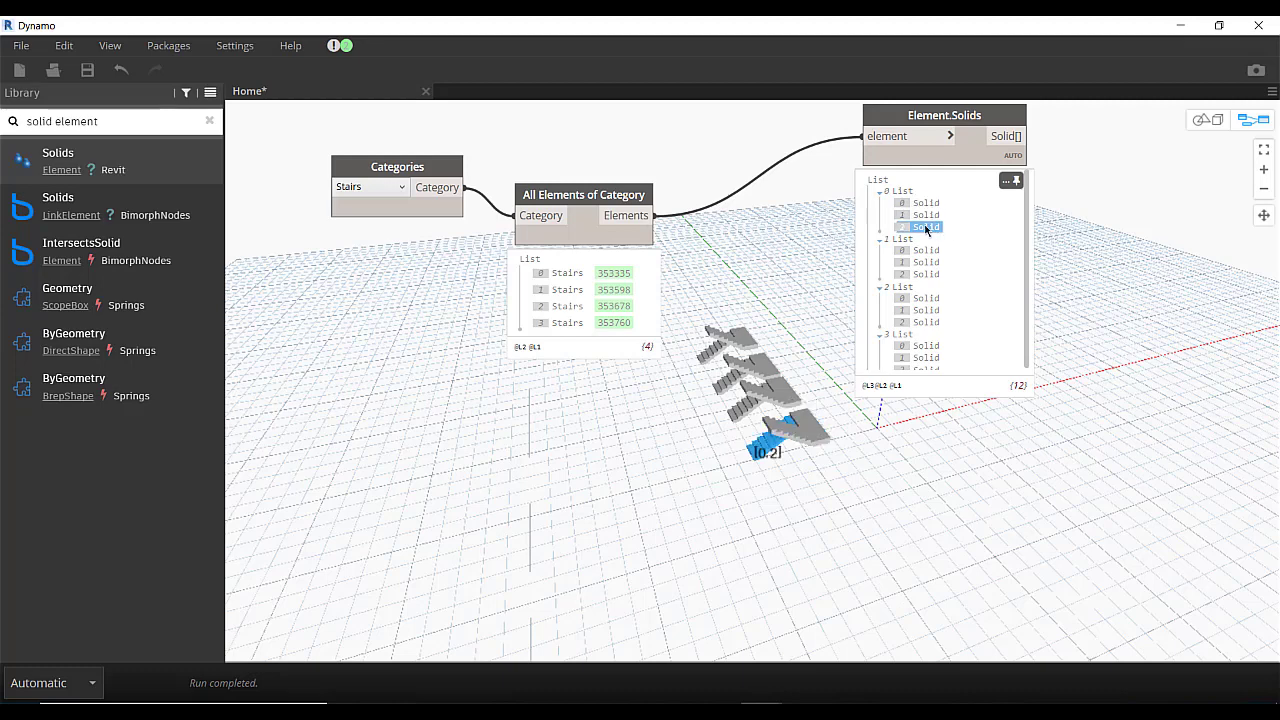
scroll(990, 280, down, 2)
middle_drag(980, 277, 723, 280)
drag(696, 134, 607, 143)
Add a Solid.Volume node fed by the Element.Solids output
click(789, 157)
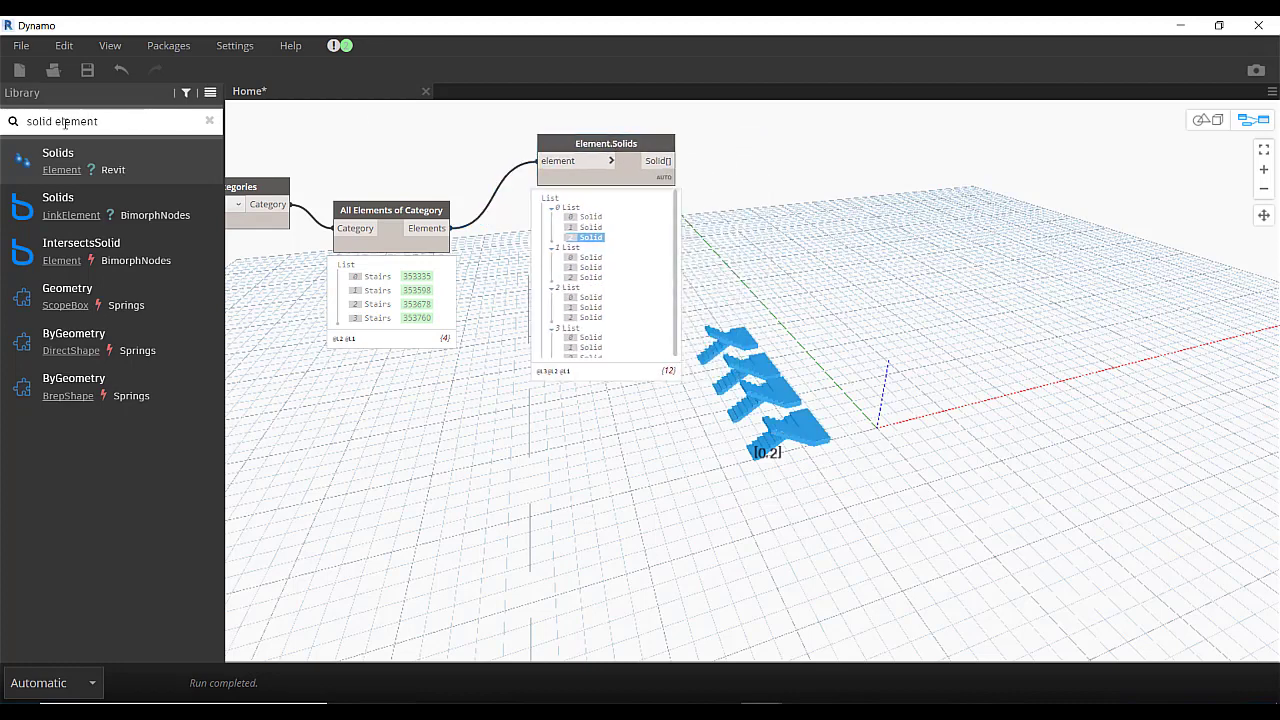
triple_click(22, 121)
text(volume)
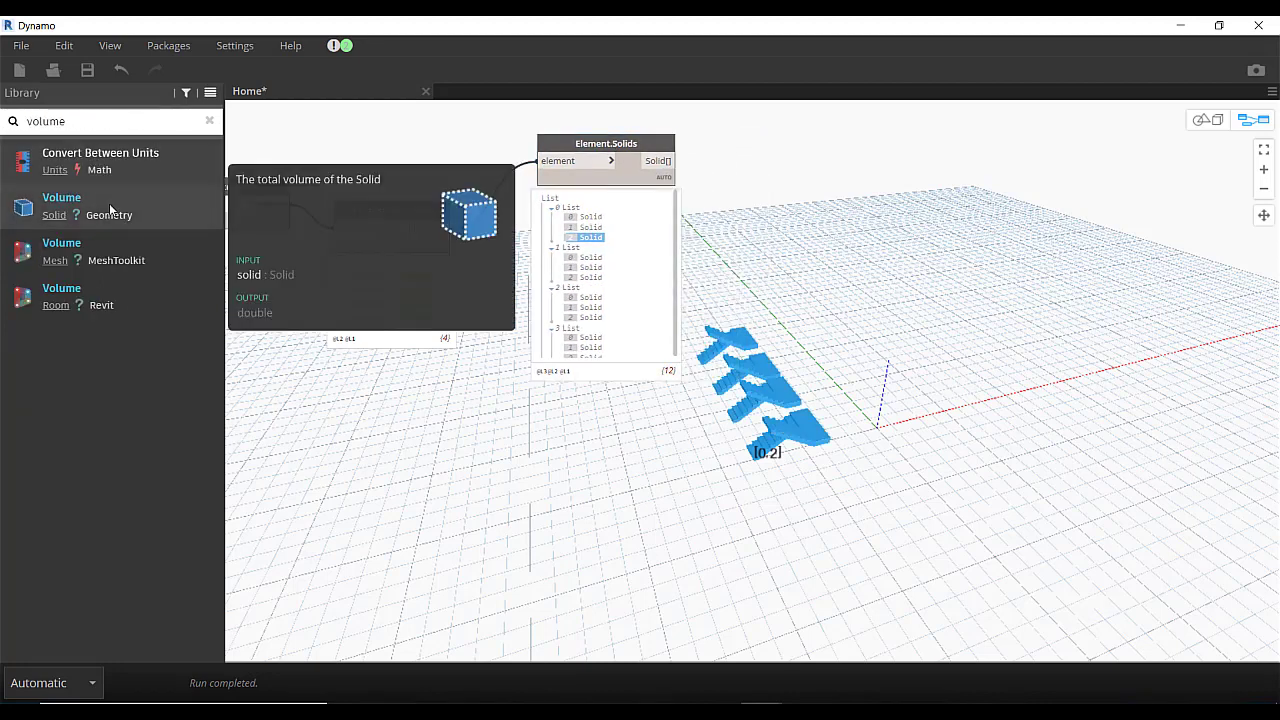
click(62, 200)
drag(816, 420, 767, 185)
drag(664, 161, 790, 203)
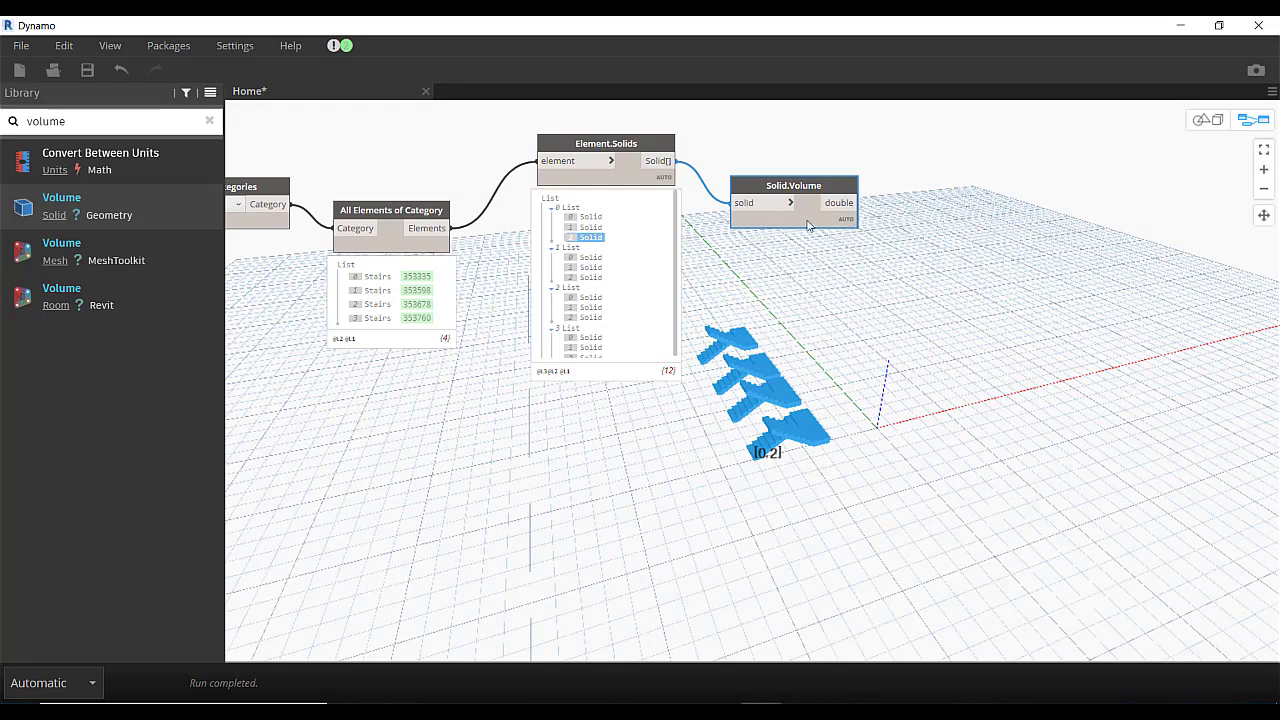
Sum the volumes per stair with a Math.Sum node, giving about 1.842 each
click(3, 124)
text(sum)
key(Return)
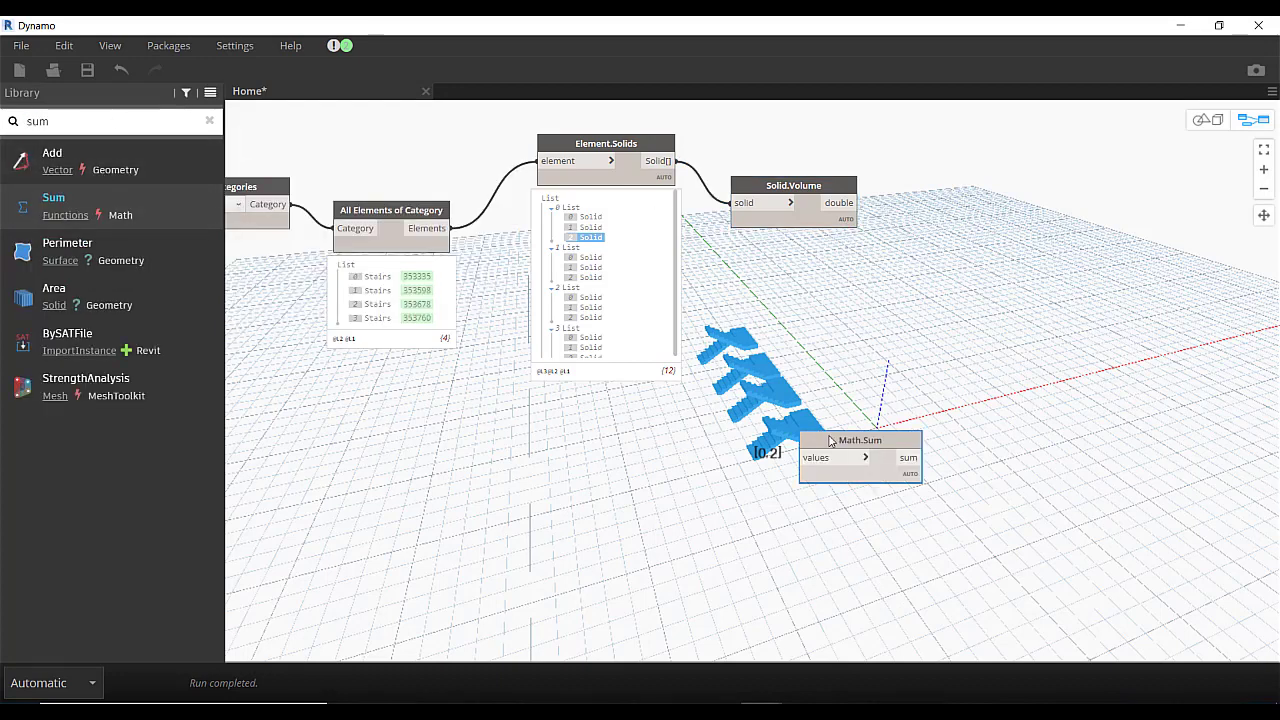
mouse_move(828, 440)
mouse_down()
mouse_move(923, 190)
mouse_move(914, 210)
mouse_up()
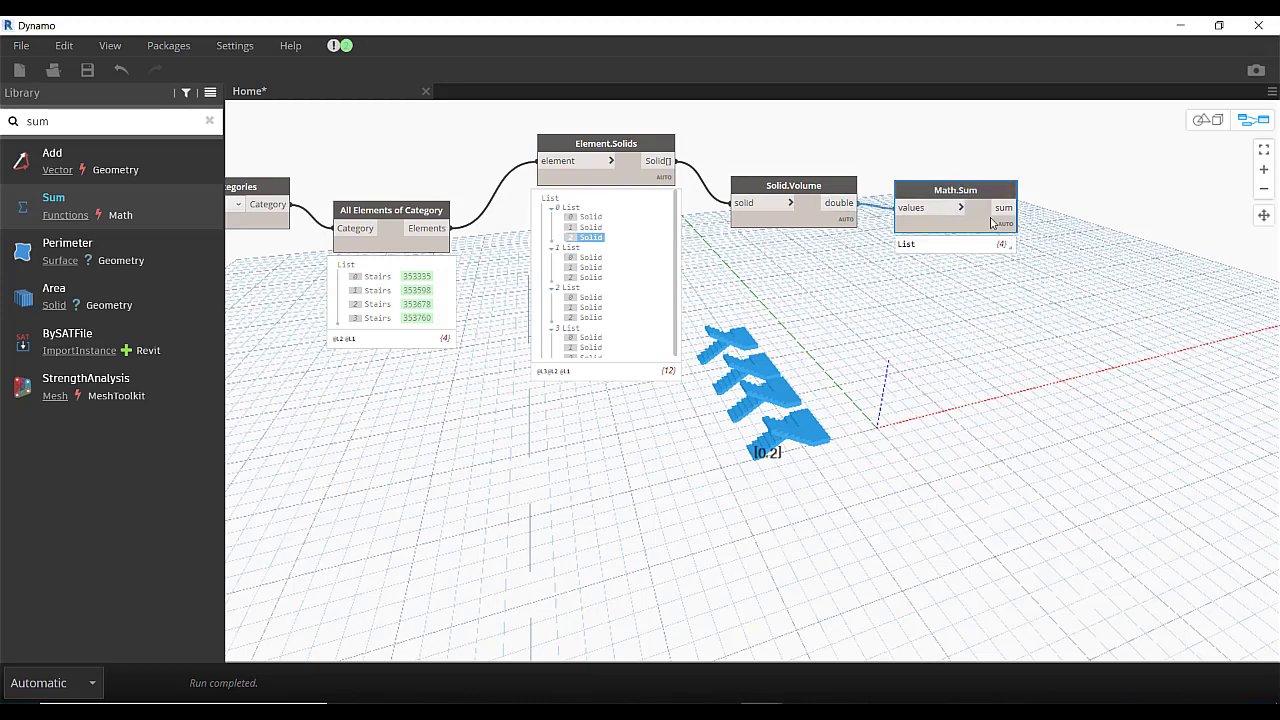
middle_drag(1059, 255, 791, 246)
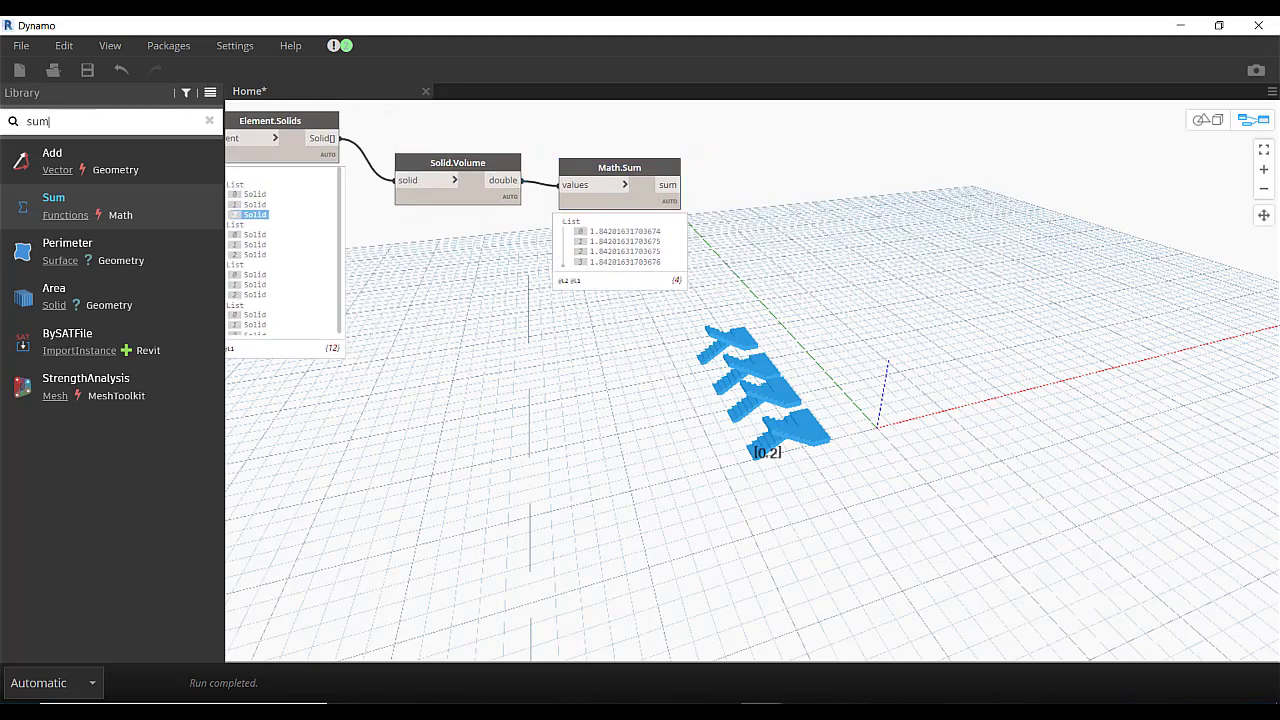
Place an Element.SetParameterByName node on the canvas and minimize Dynamo
double_click(3, 122)
text(swt)
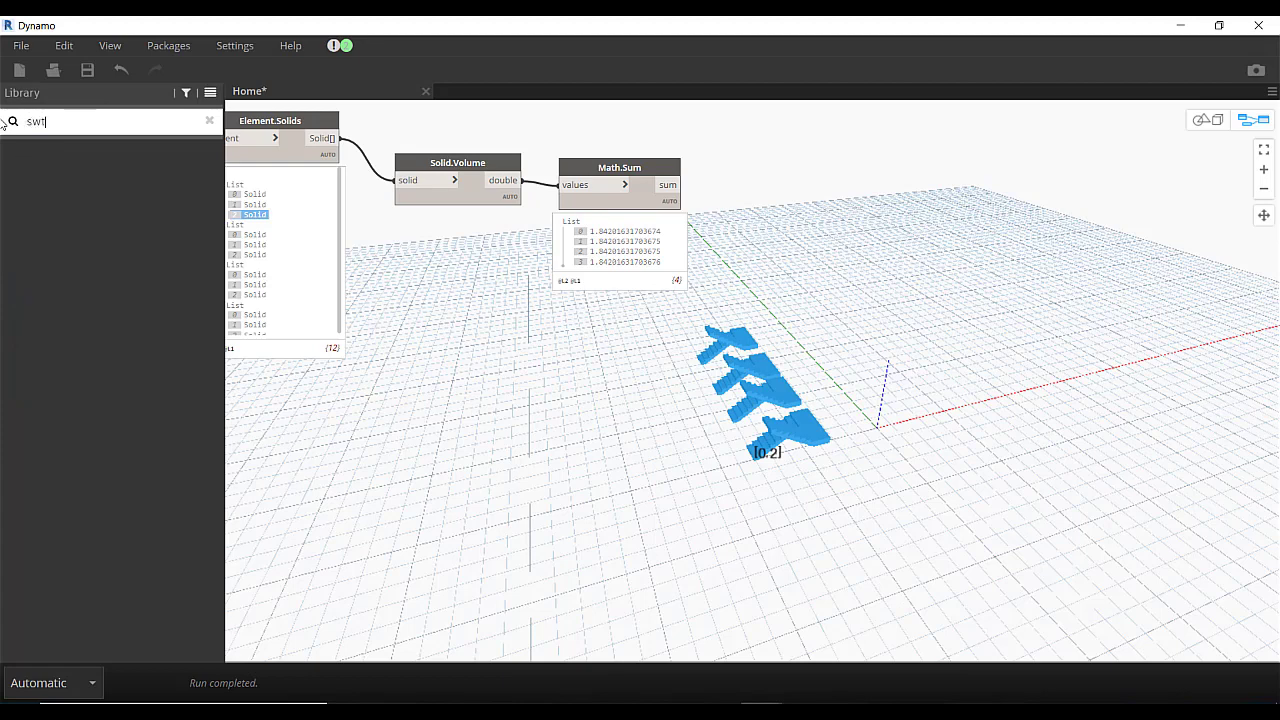
mouse_move(98, 200)
mouse_down()
mouse_move(778, 363)
mouse_move(806, 217)
mouse_up()
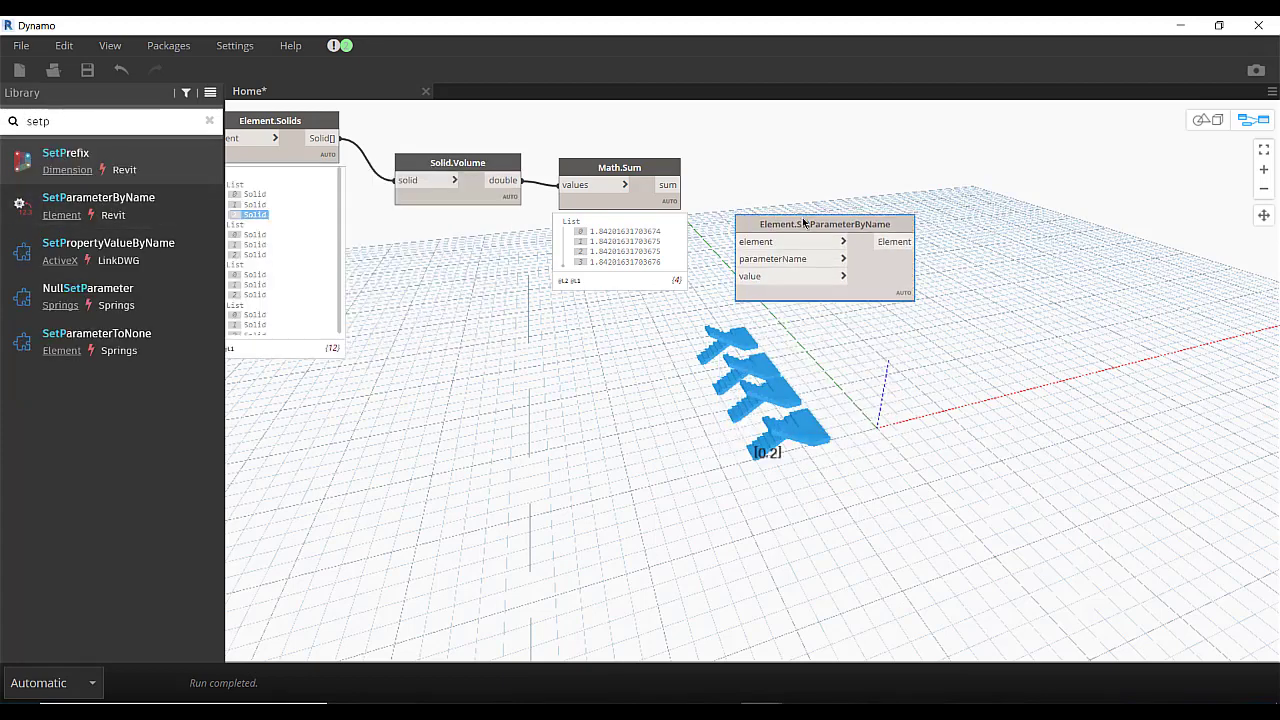
click(1180, 25)
scroll(743, 313, down, 1)
scroll(735, 300, down, 1)
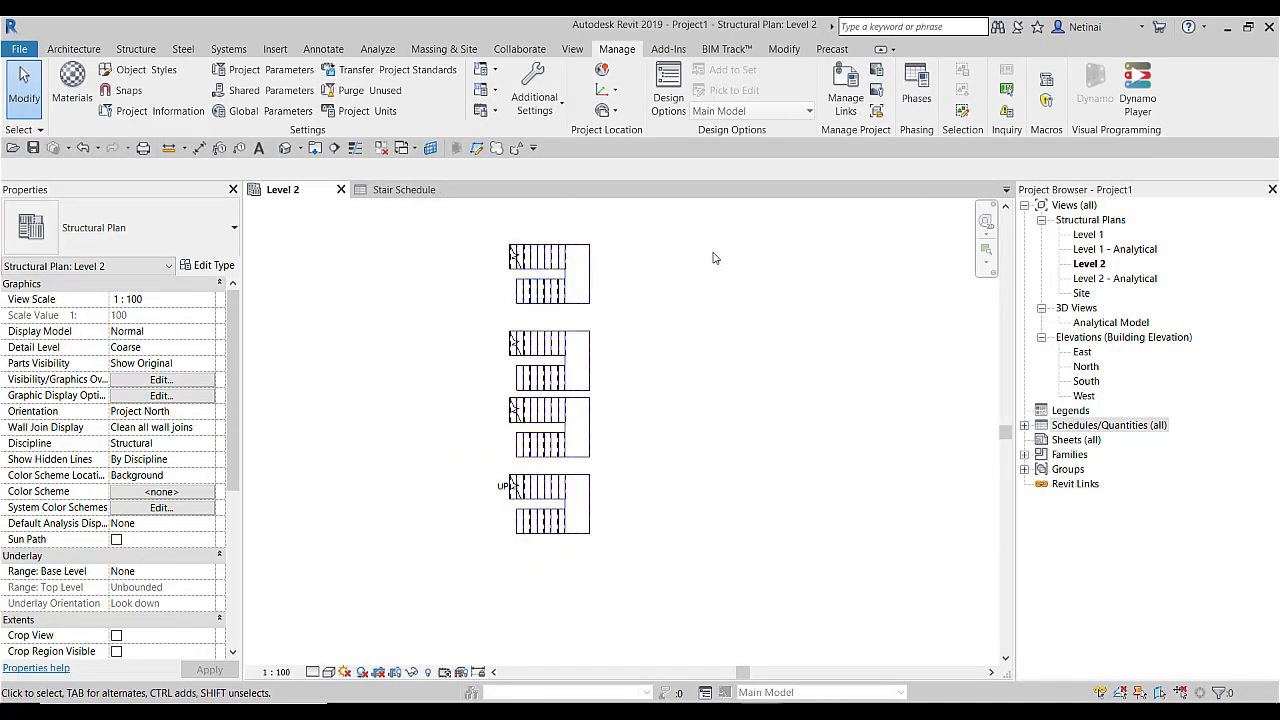
Add a 'Volume' instance project parameter of Volume type for the Stairs category
click(278, 74)
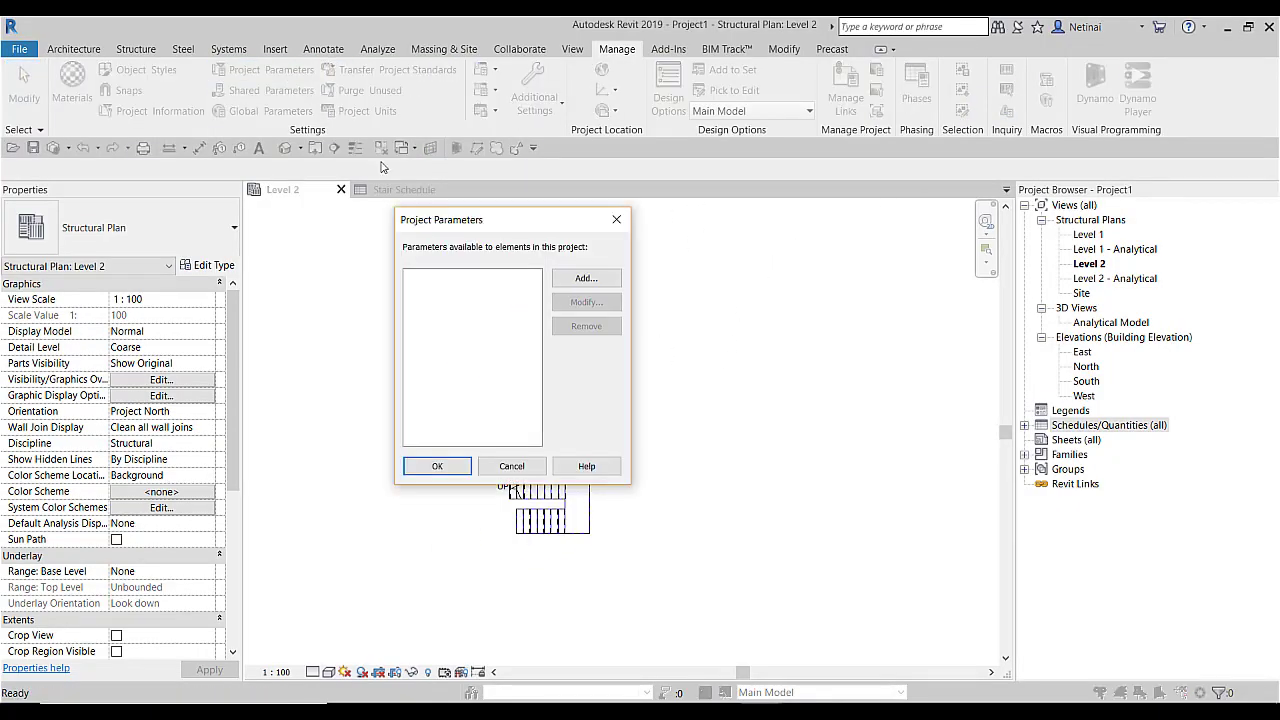
click(585, 280)
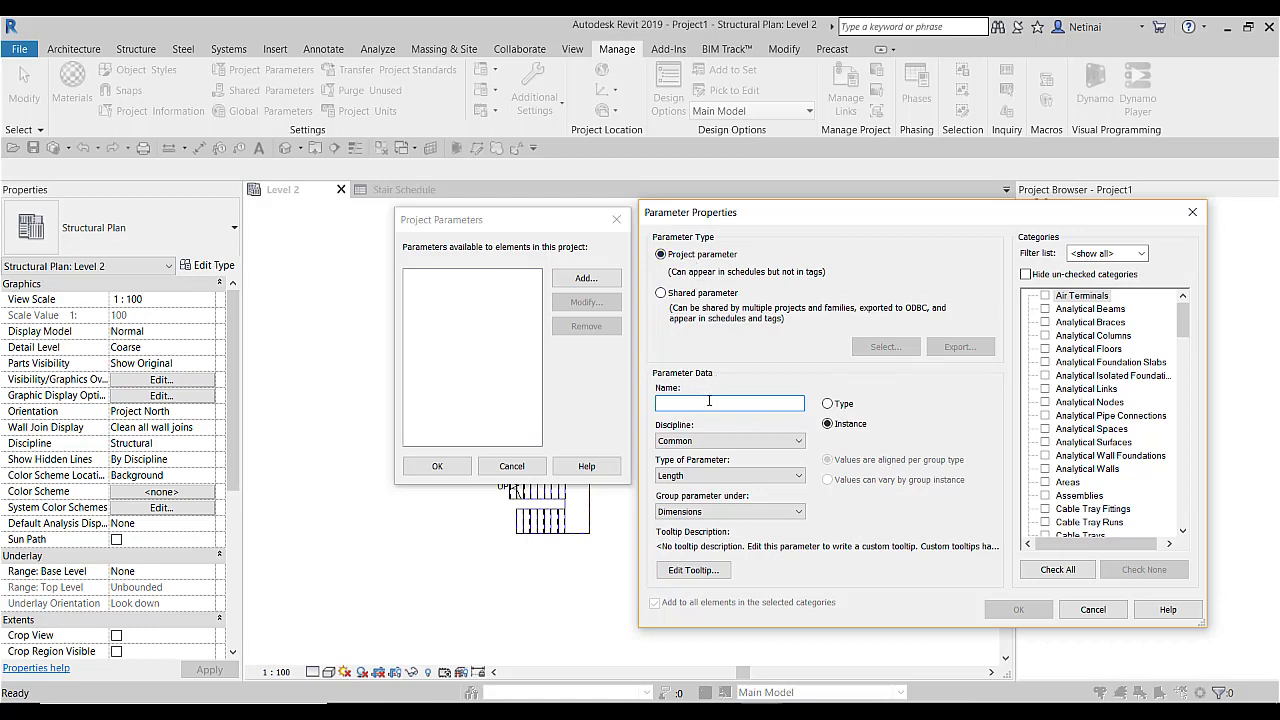
text(Volume)
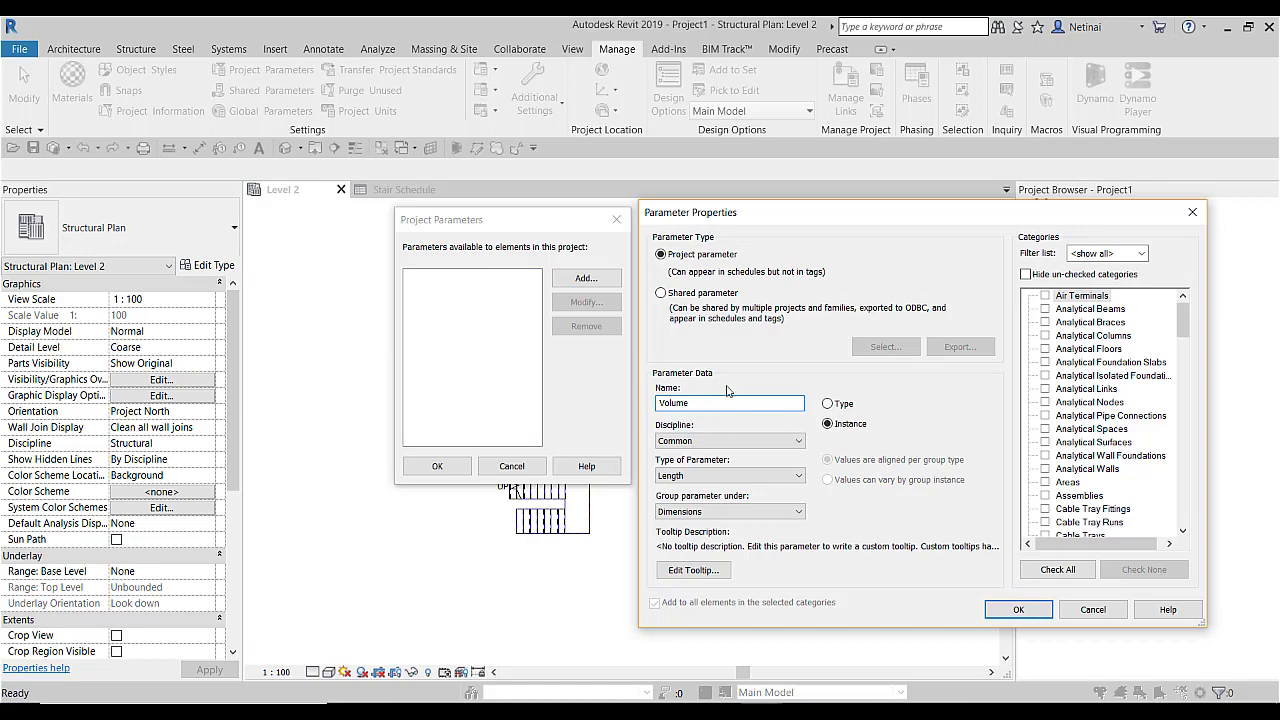
click(721, 475)
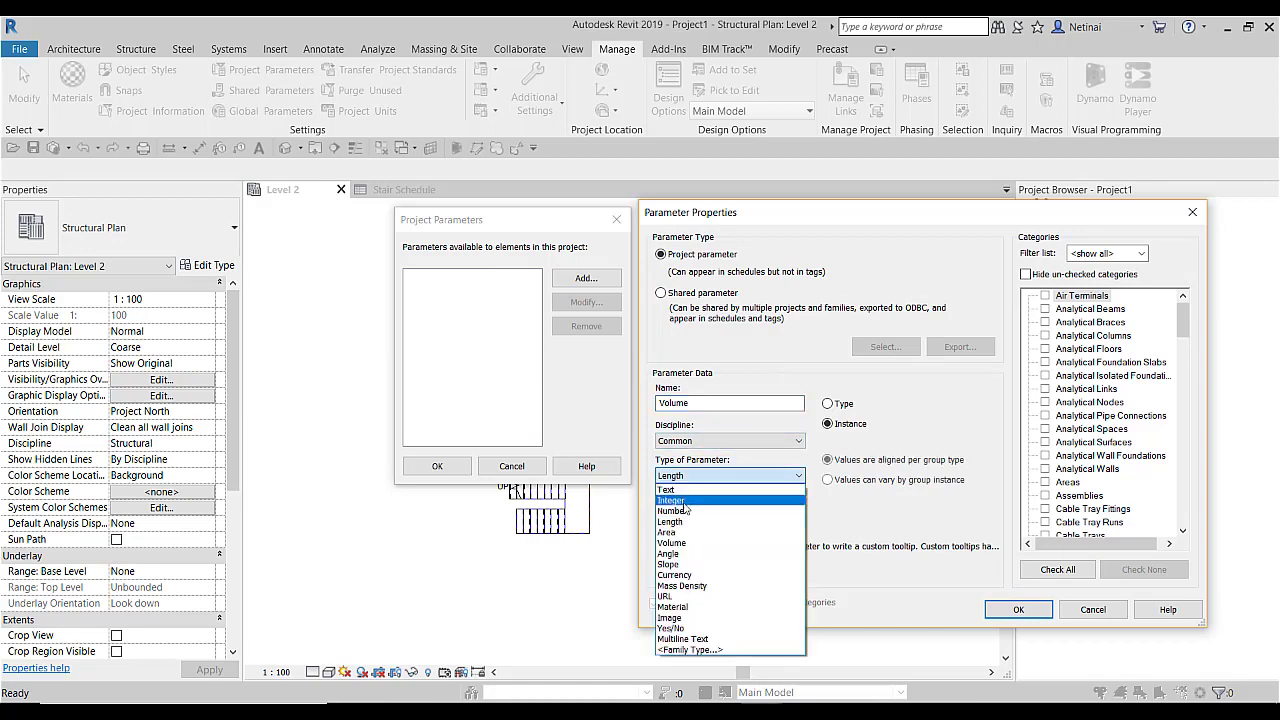
click(679, 546)
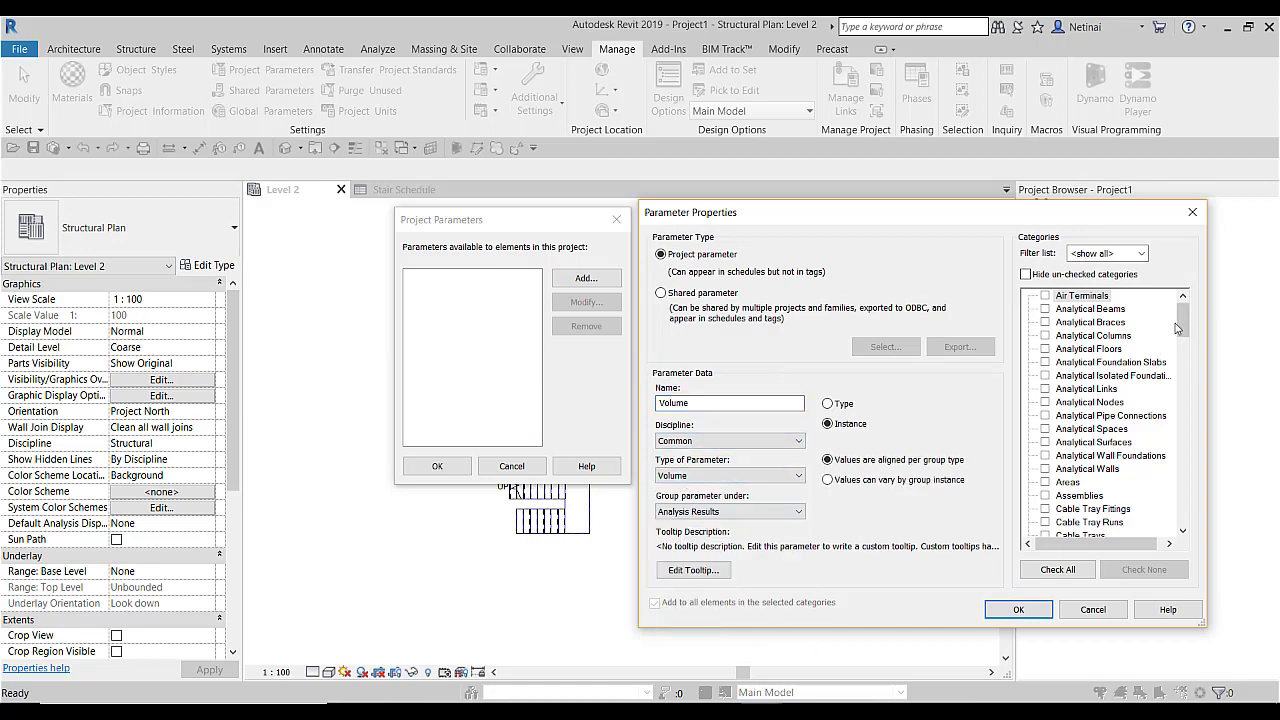
drag(1183, 331, 1183, 482)
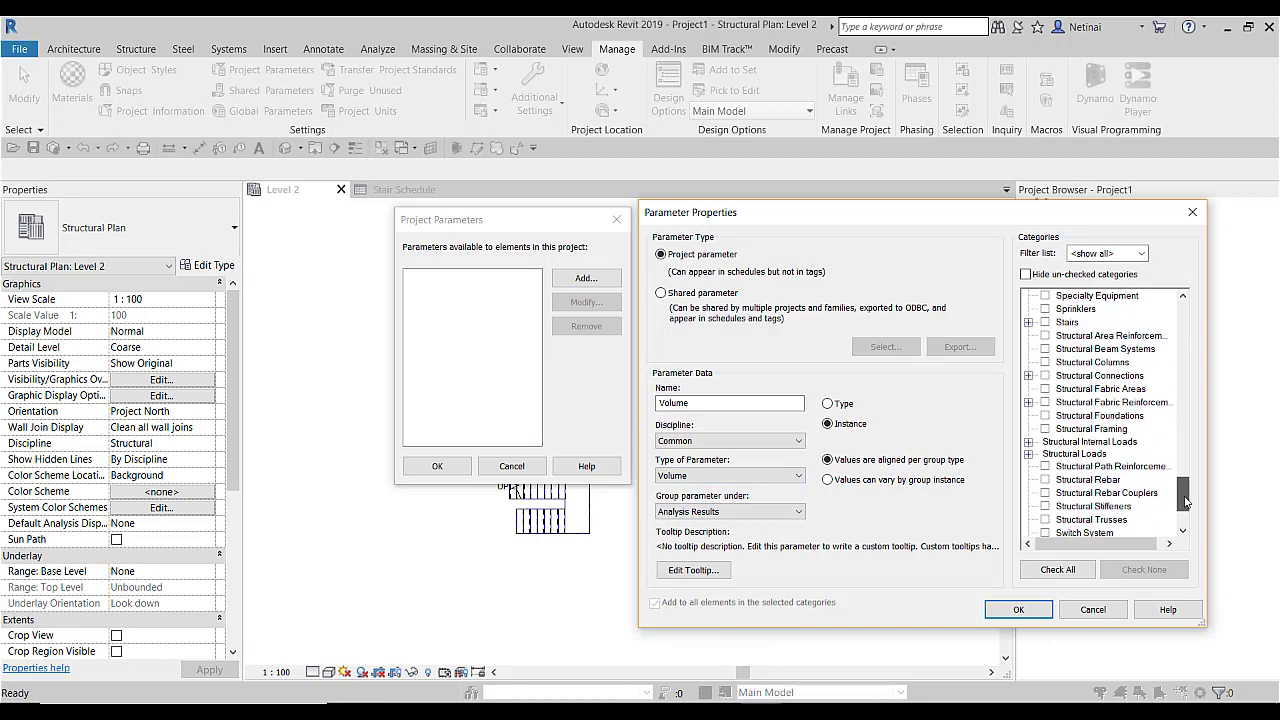
click(1066, 388)
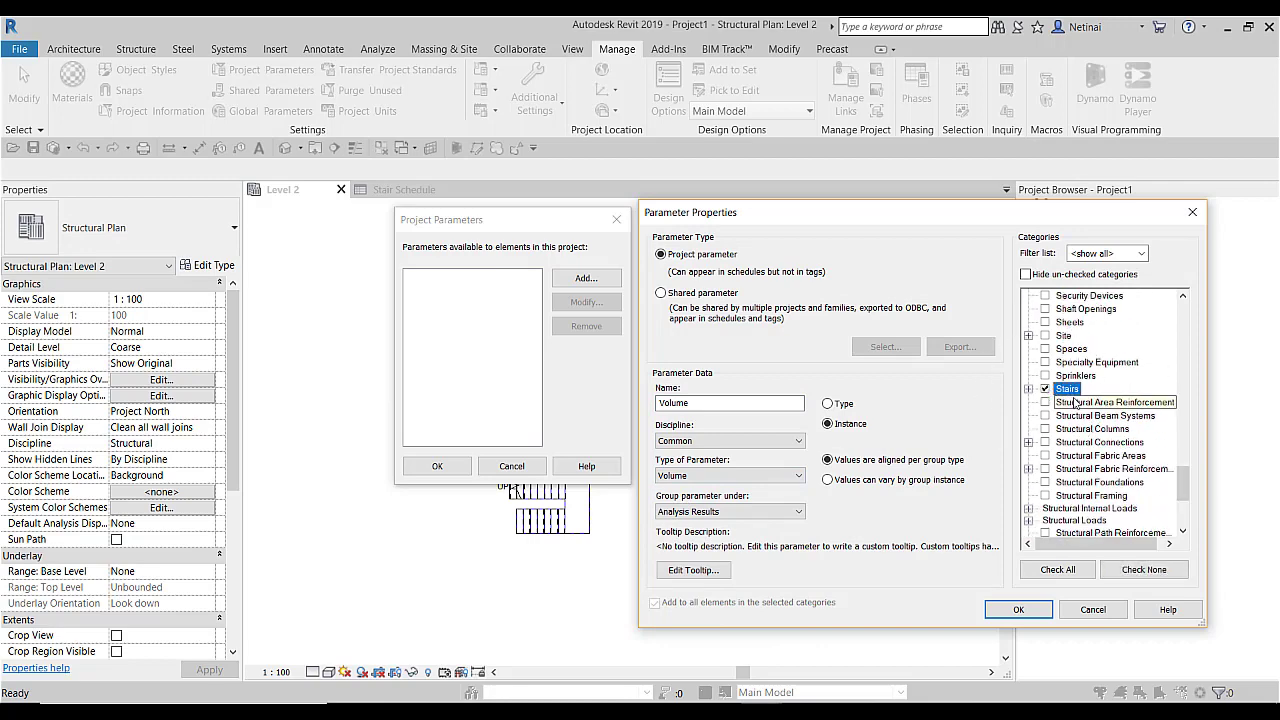
click(1018, 609)
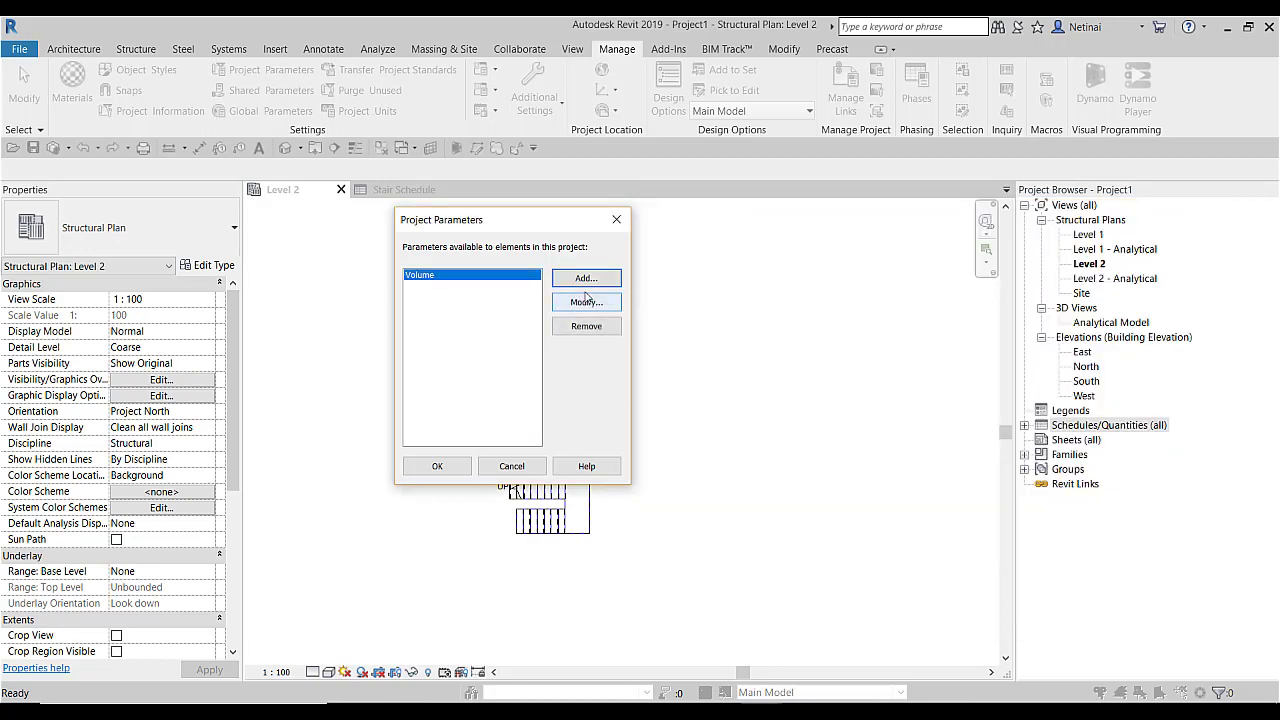
Close Project Parameters, verify the middle stair's Volume is blank, and return to Dynamo
click(437, 466)
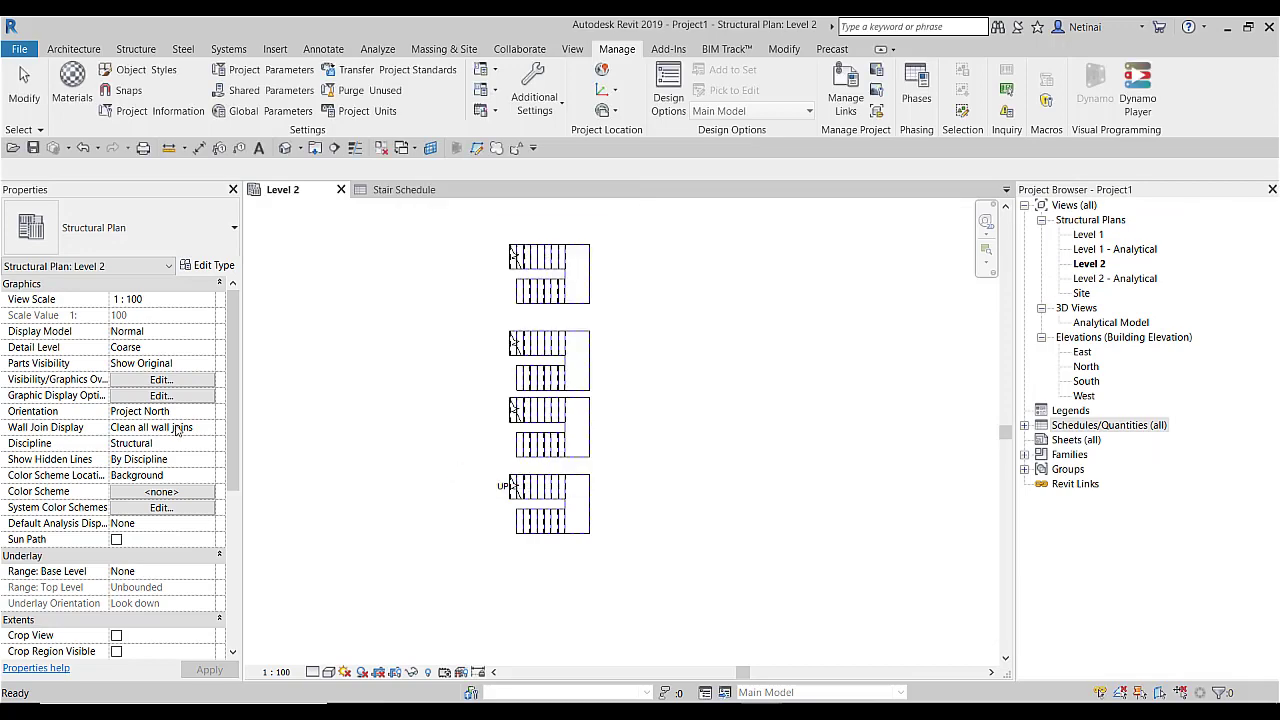
scroll(547, 410, up, 3)
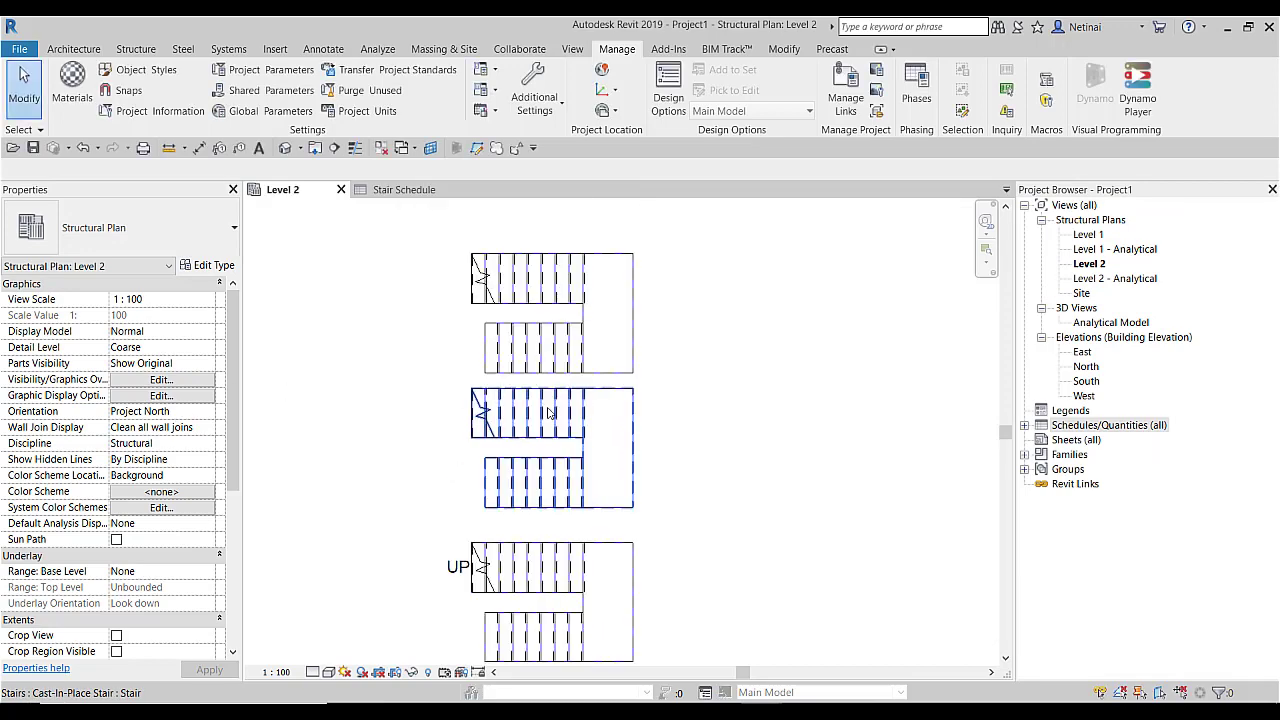
click(547, 410)
scroll(226, 482, down, 1)
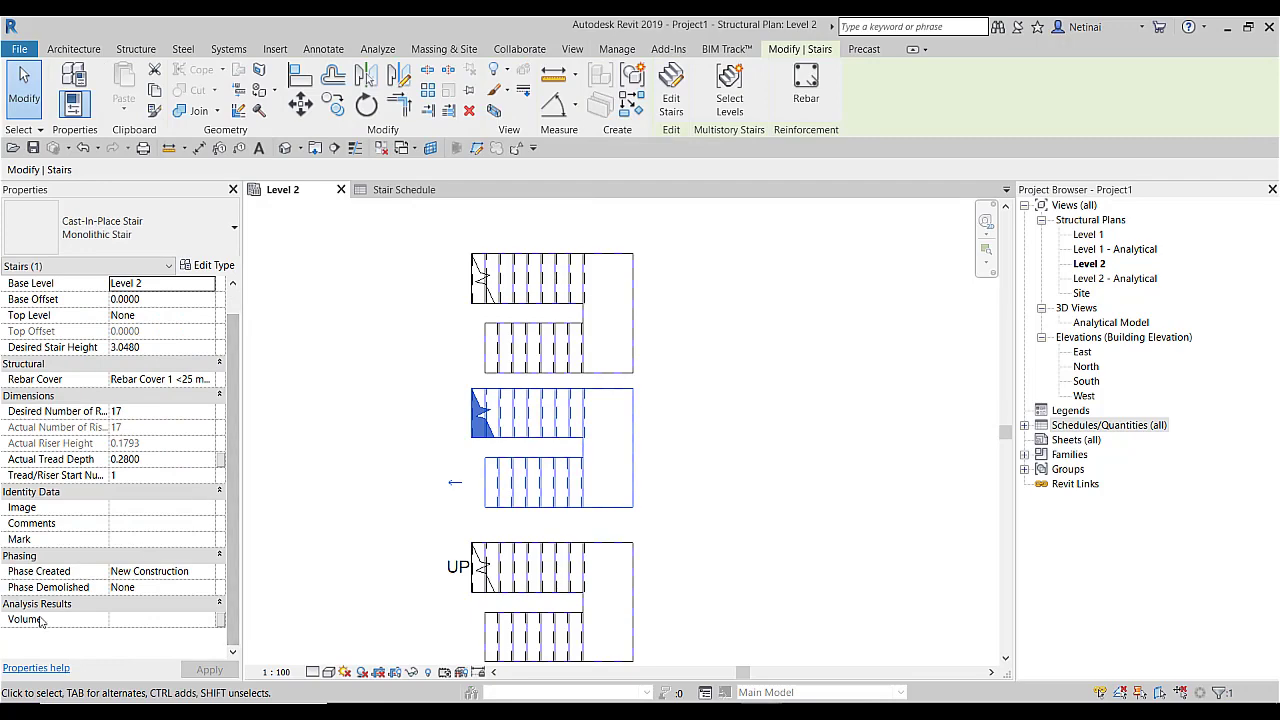
click(355, 474)
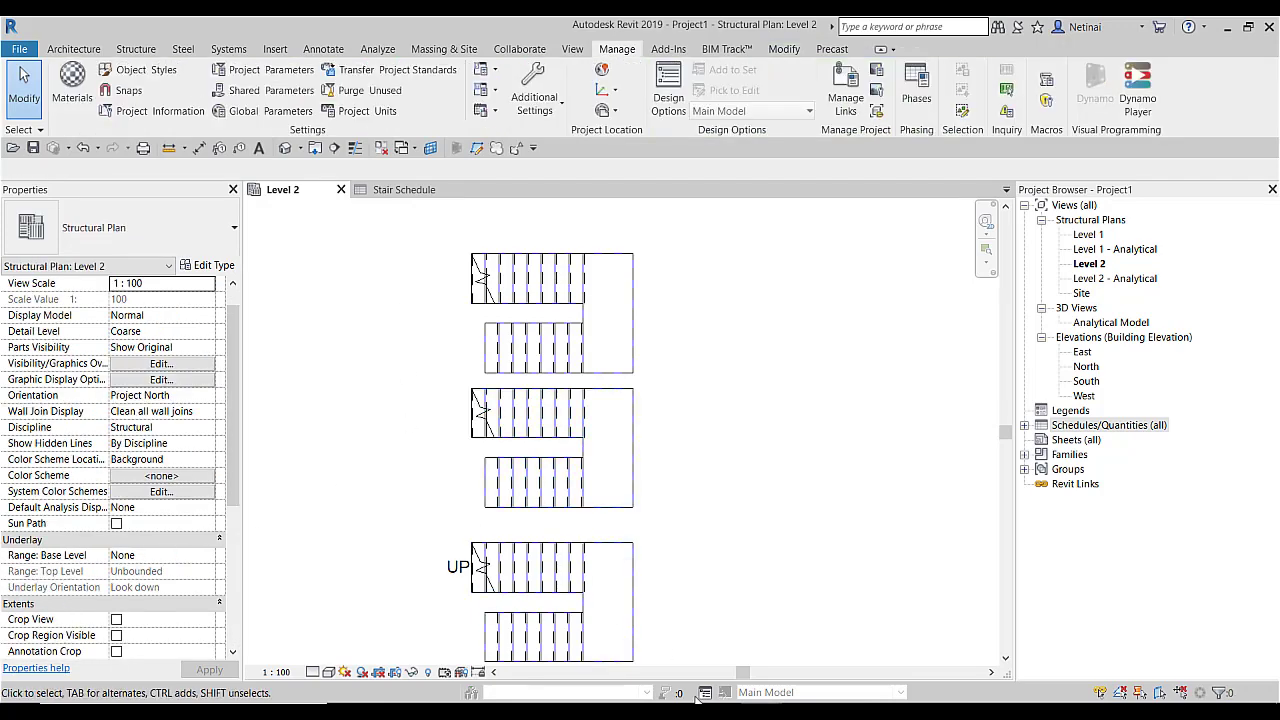
mouse_move(822, 685)
click(838, 669)
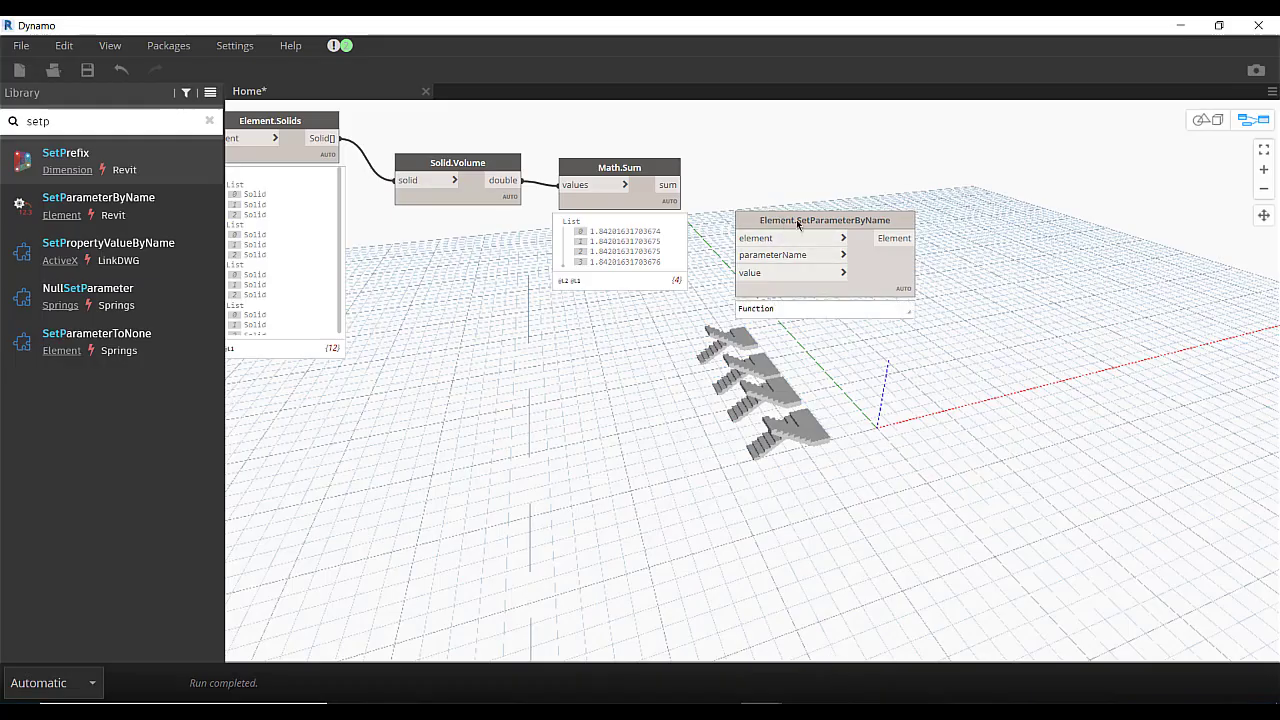
Wire All Elements of Category's stair elements into SetParameterByName's element input
drag(796, 219, 860, 230)
scroll(507, 380, down, 2)
middle_drag(507, 380, 643, 393)
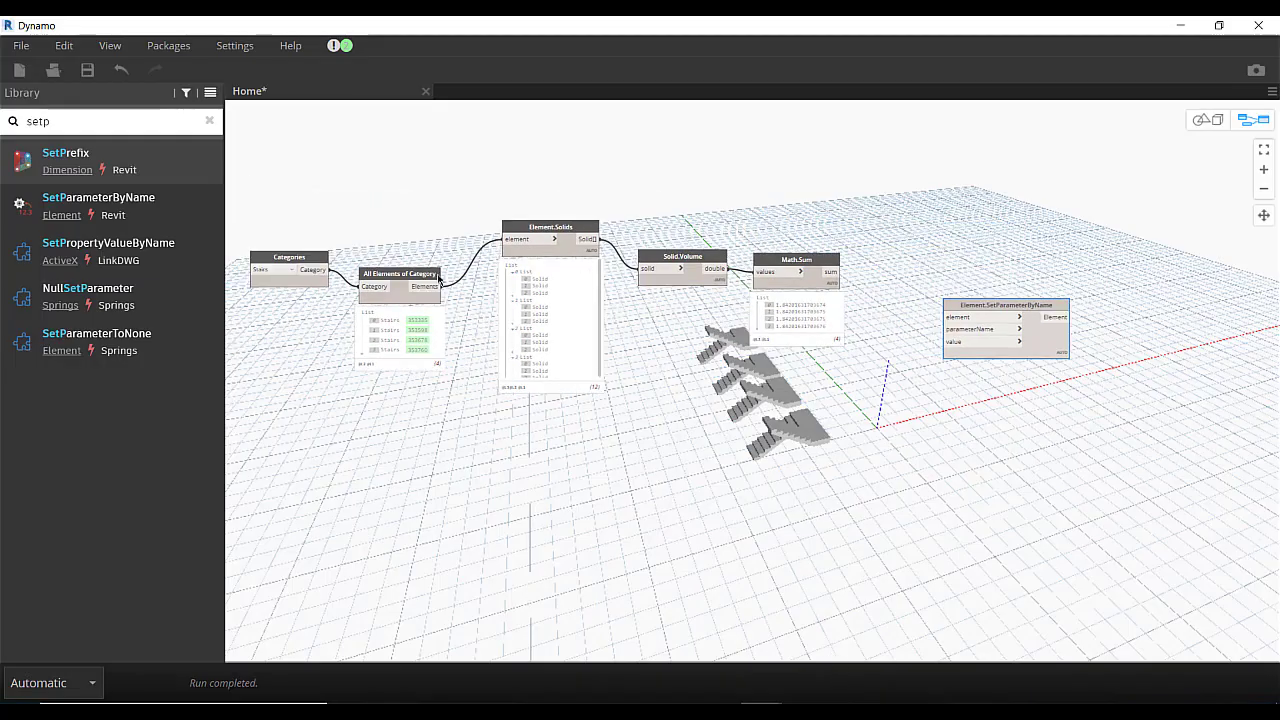
drag(438, 285, 946, 316)
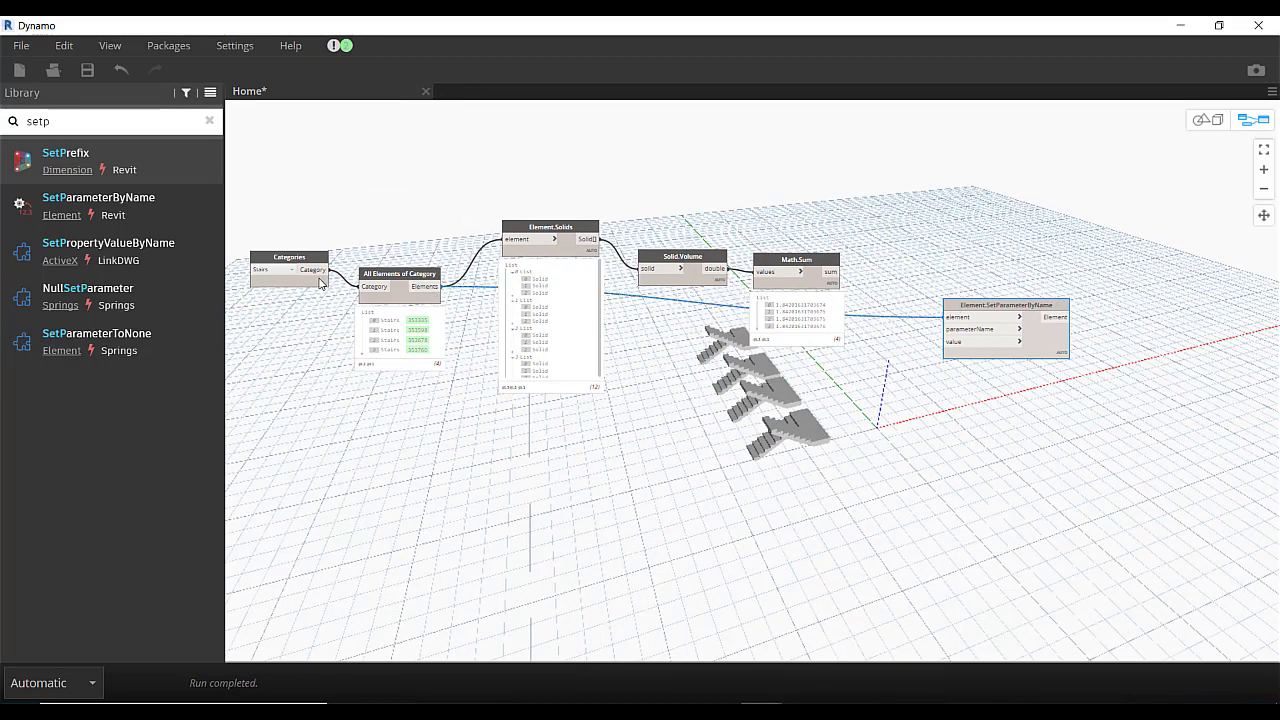
scroll(350, 282, up, 3)
middle_drag(909, 394, 429, 380)
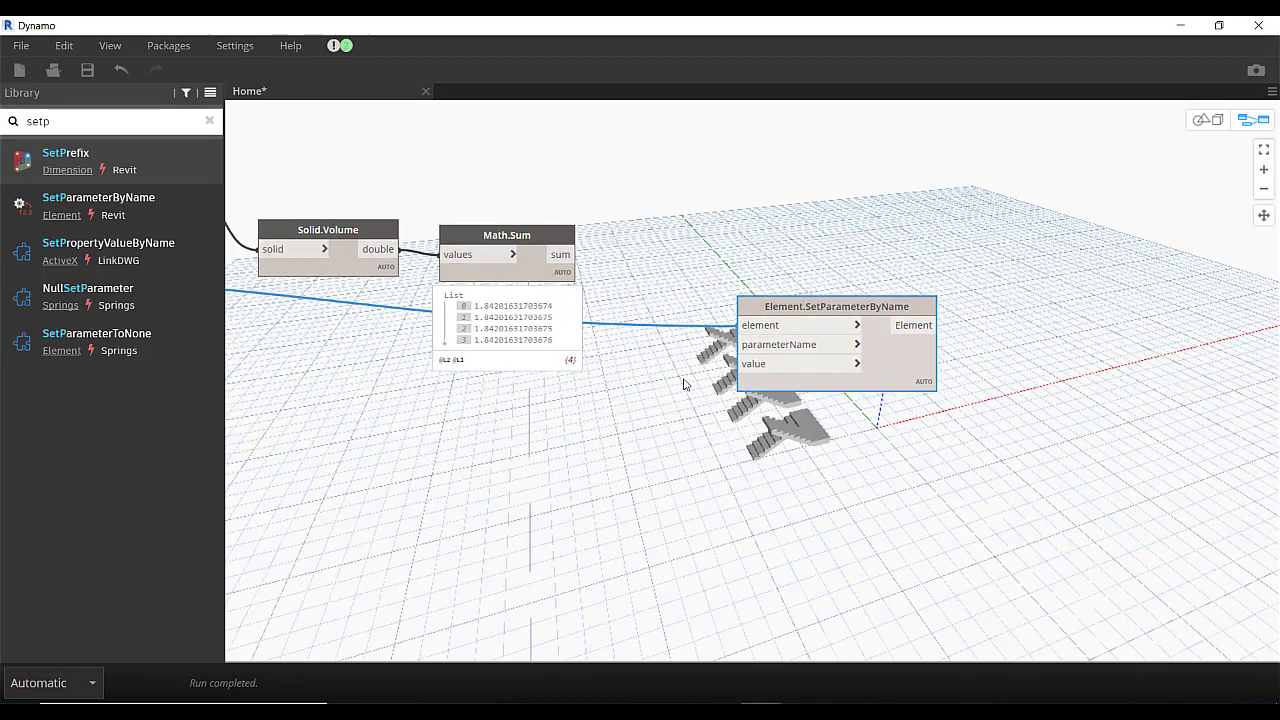
Feed a "Volume" code block to parameterName and Math.Sum to value, then minimize Dynamo
double_click(603, 410)
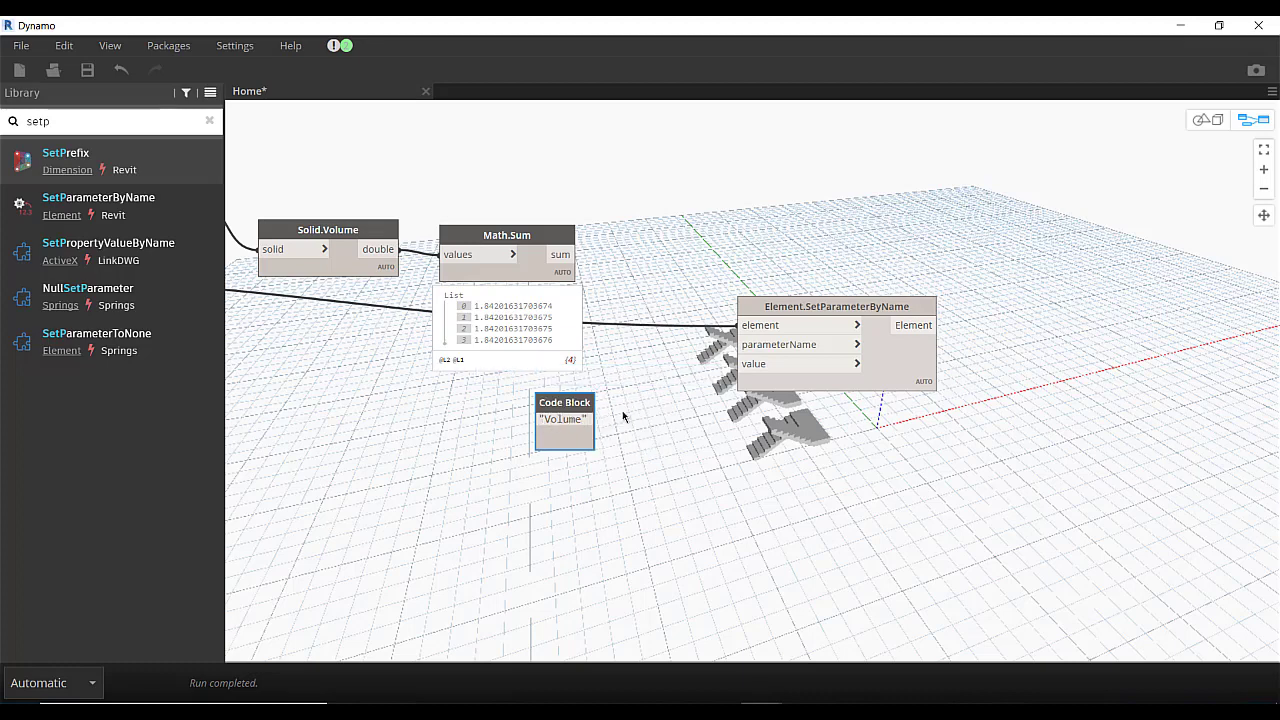
click(622, 416)
drag(606, 419, 745, 344)
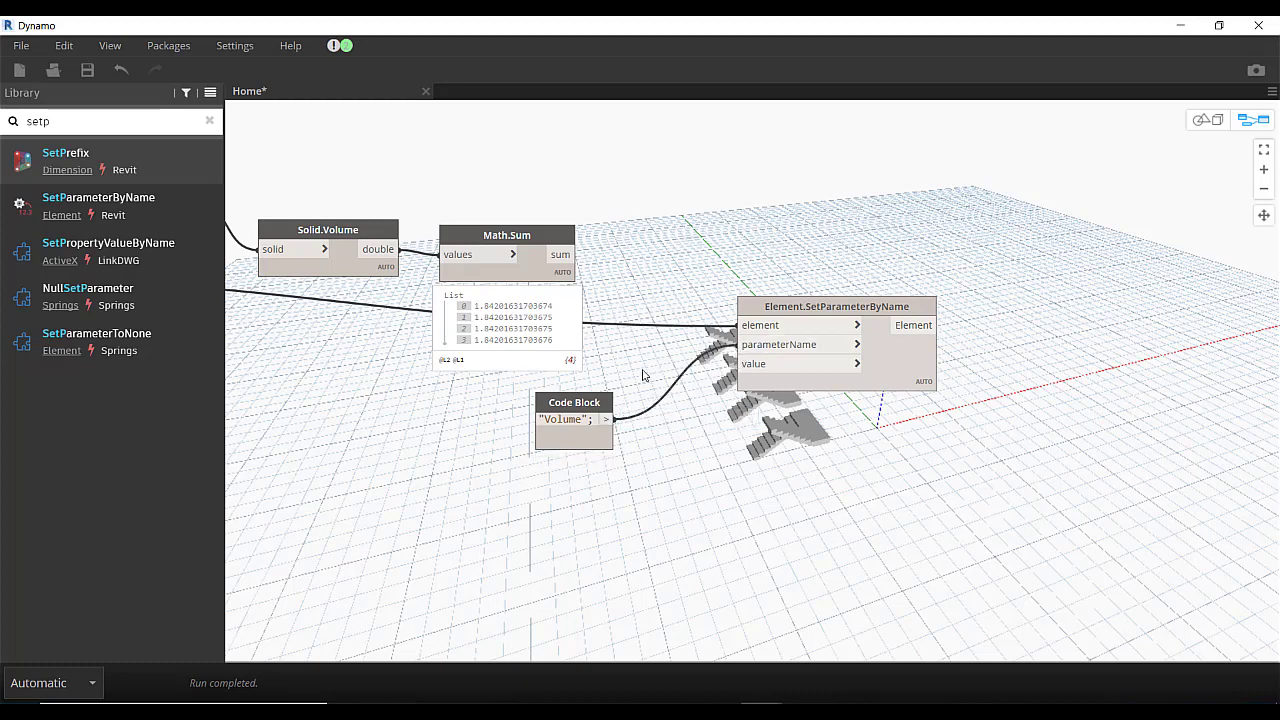
drag(562, 256, 742, 367)
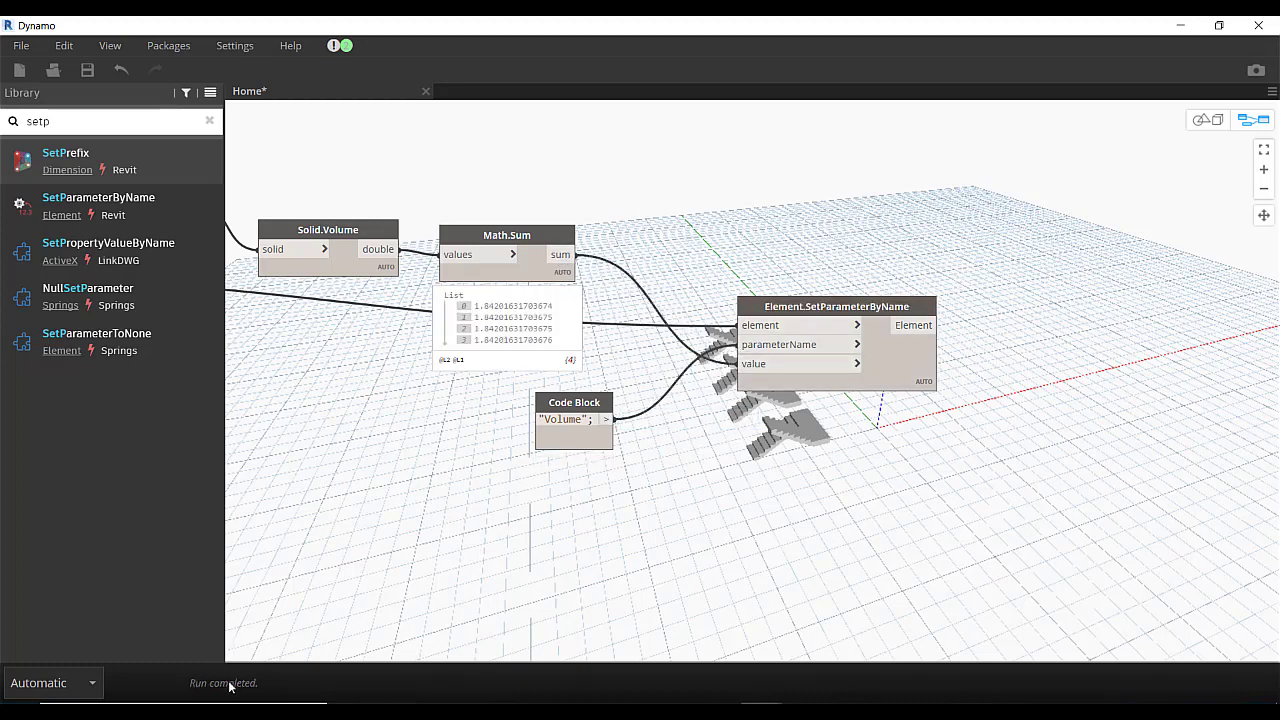
click(1180, 25)
Check a stair's new Volume value, then open the Stair Schedule
click(555, 284)
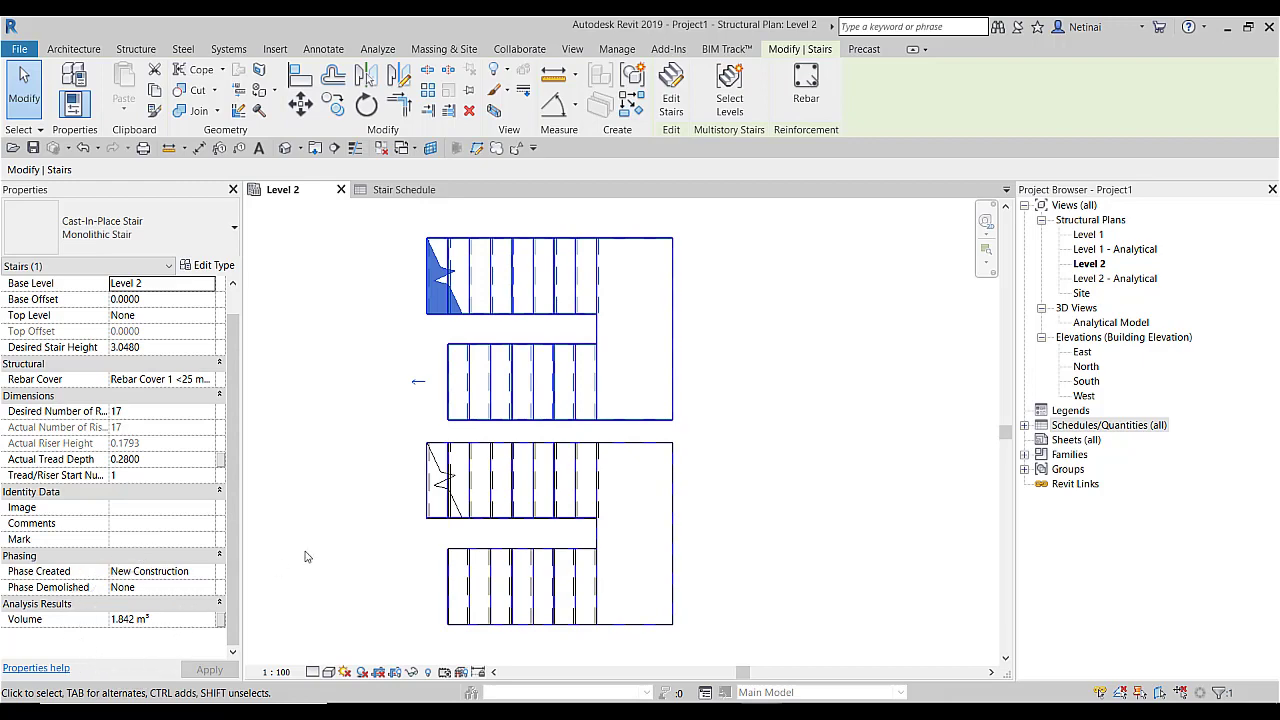
click(343, 514)
click(1024, 425)
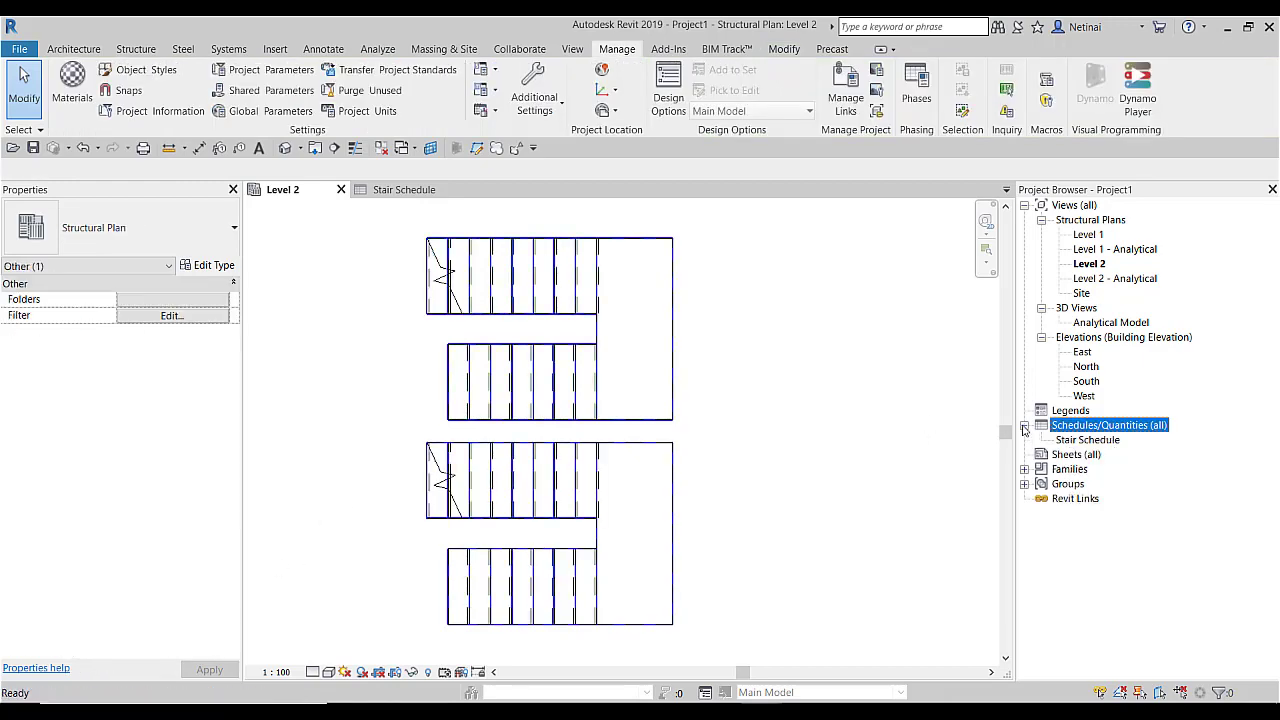
double_click(1088, 440)
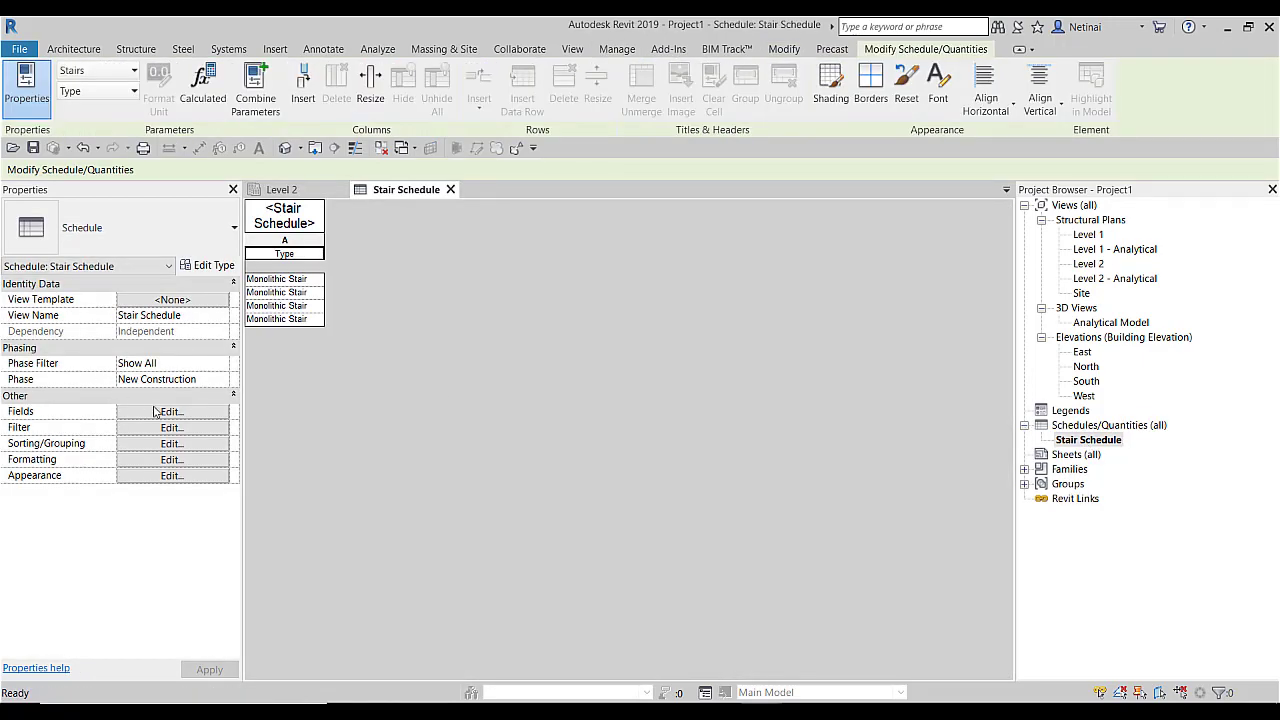
Add the Volume field to the schedule, showing 1.84 m³ per stair
click(160, 412)
scroll(760, 290, down, 5)
scroll(760, 290, down, 5)
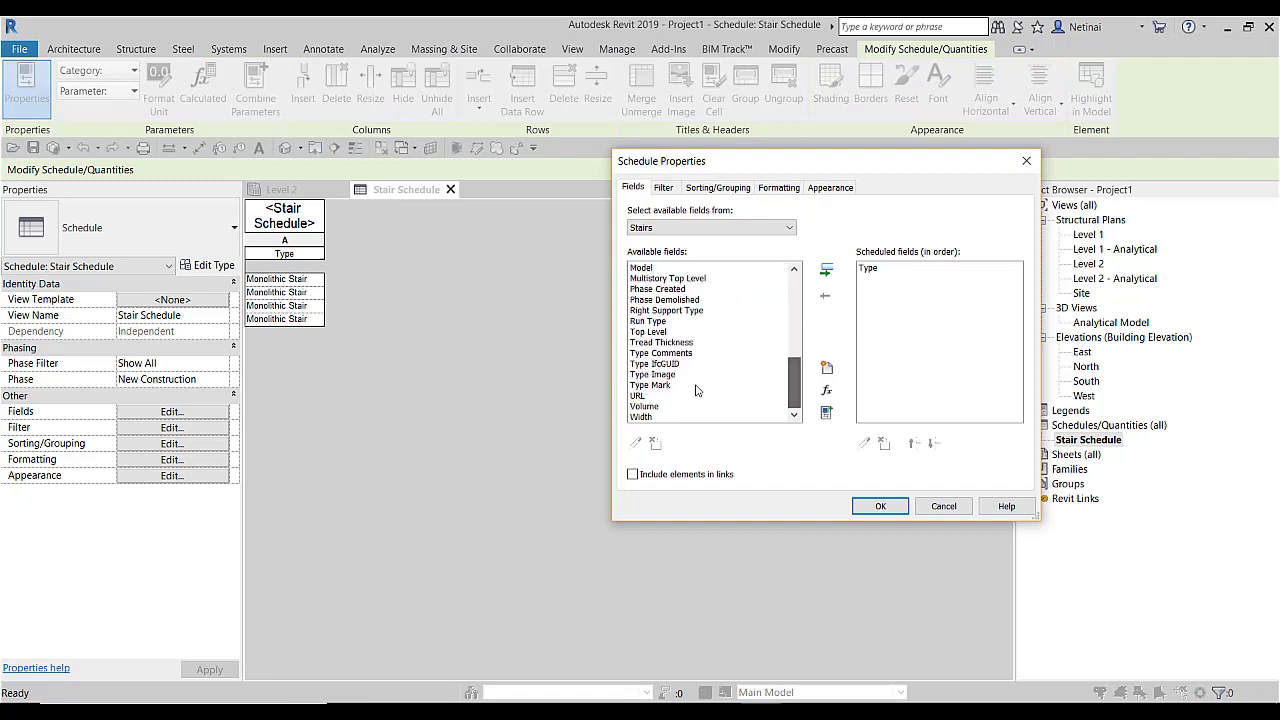
click(644, 406)
click(828, 270)
click(880, 506)
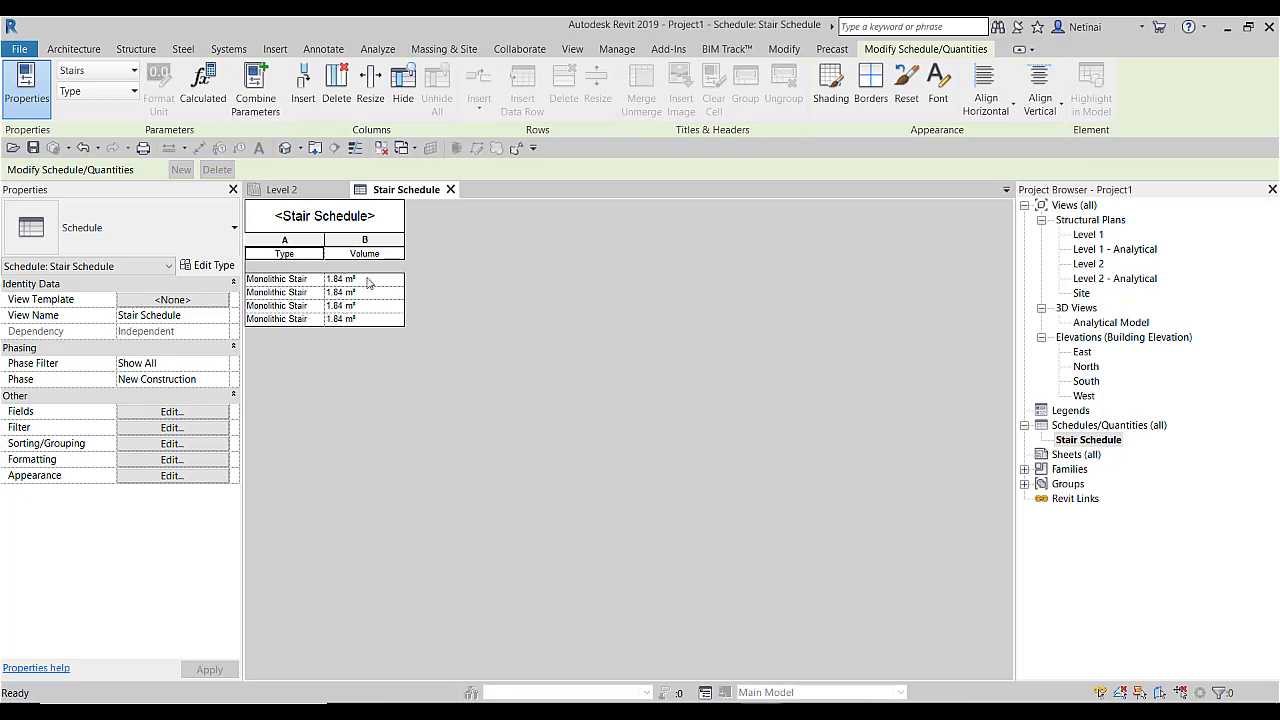
Turn on grand totals for the Stair Schedule using the Title, count, and totals style
click(140, 446)
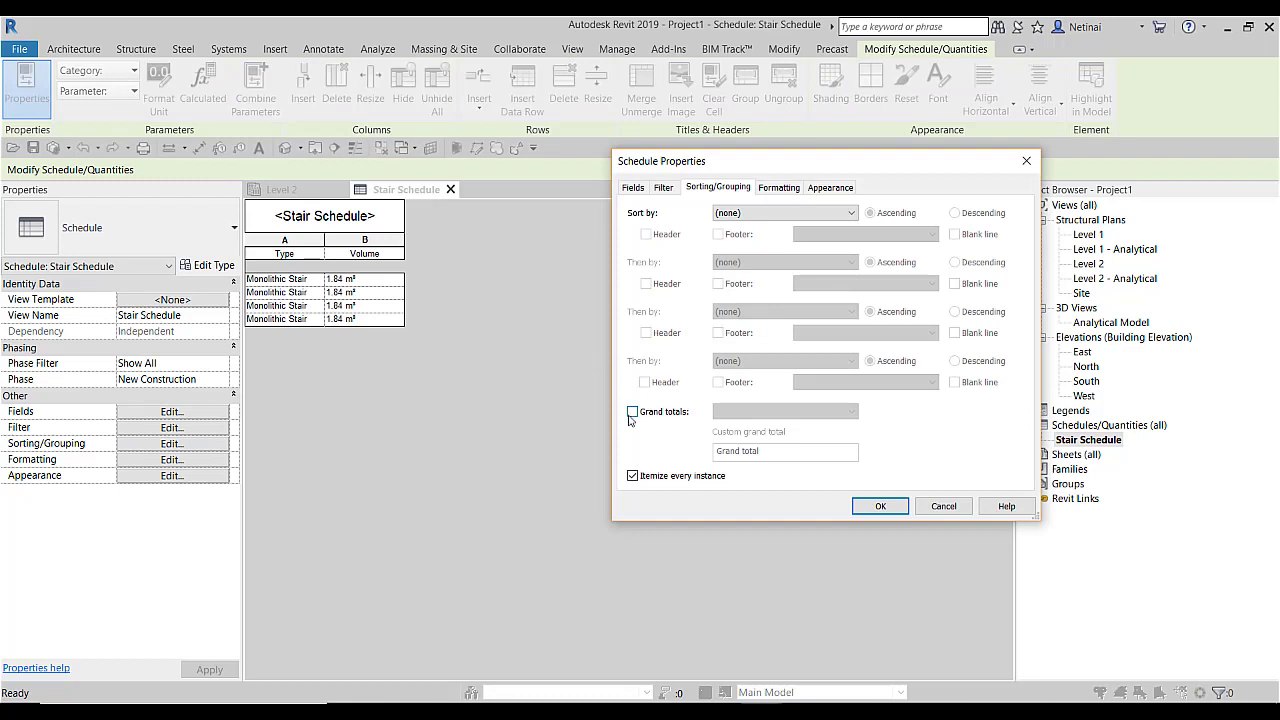
click(632, 412)
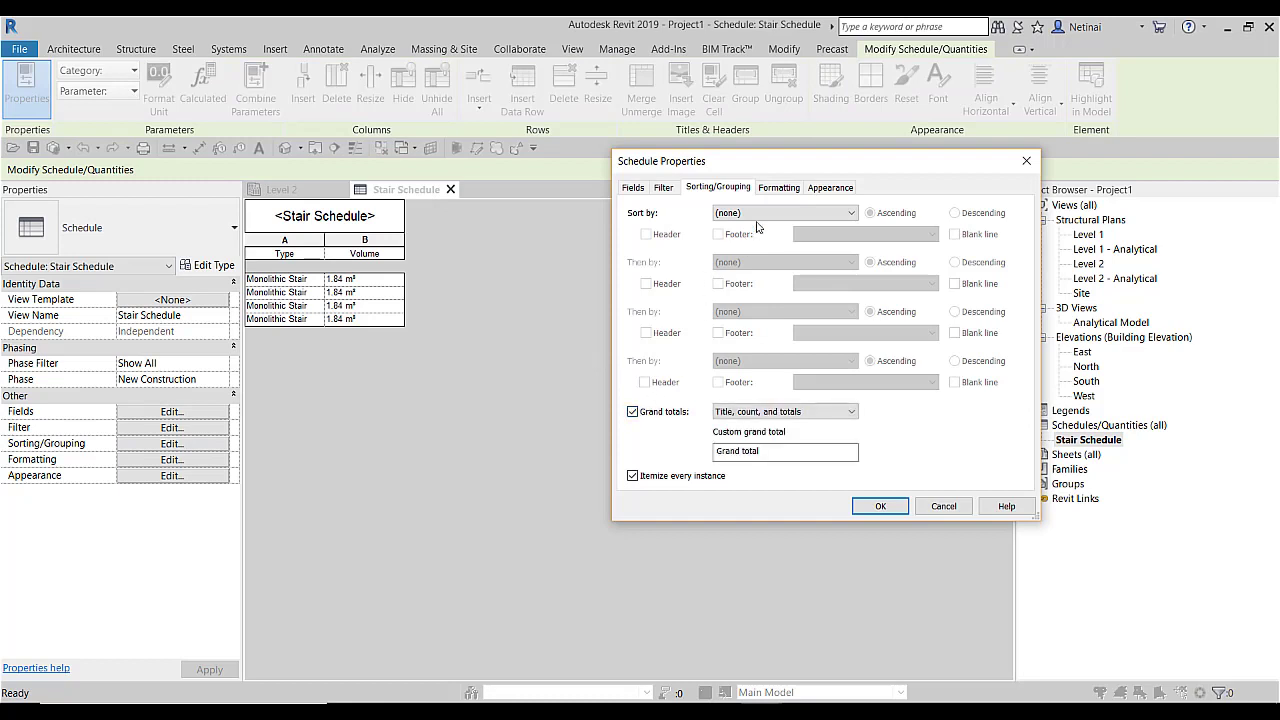
click(880, 506)
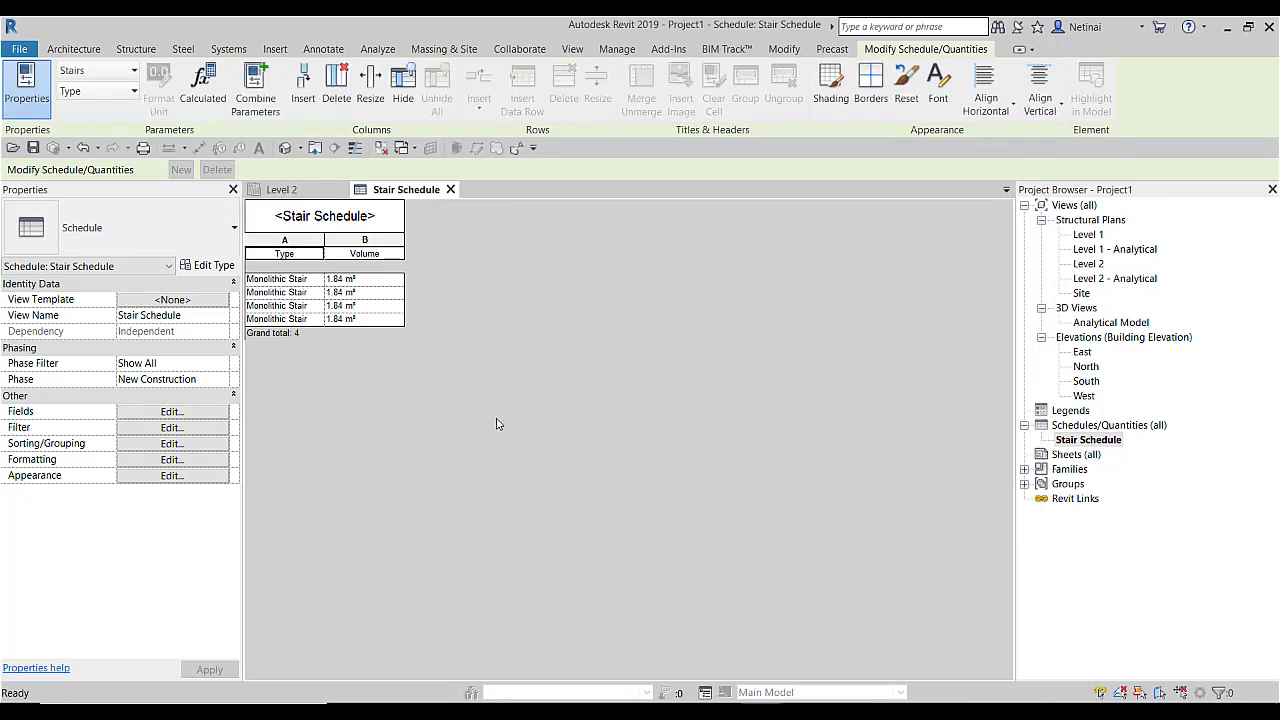
click(142, 446)
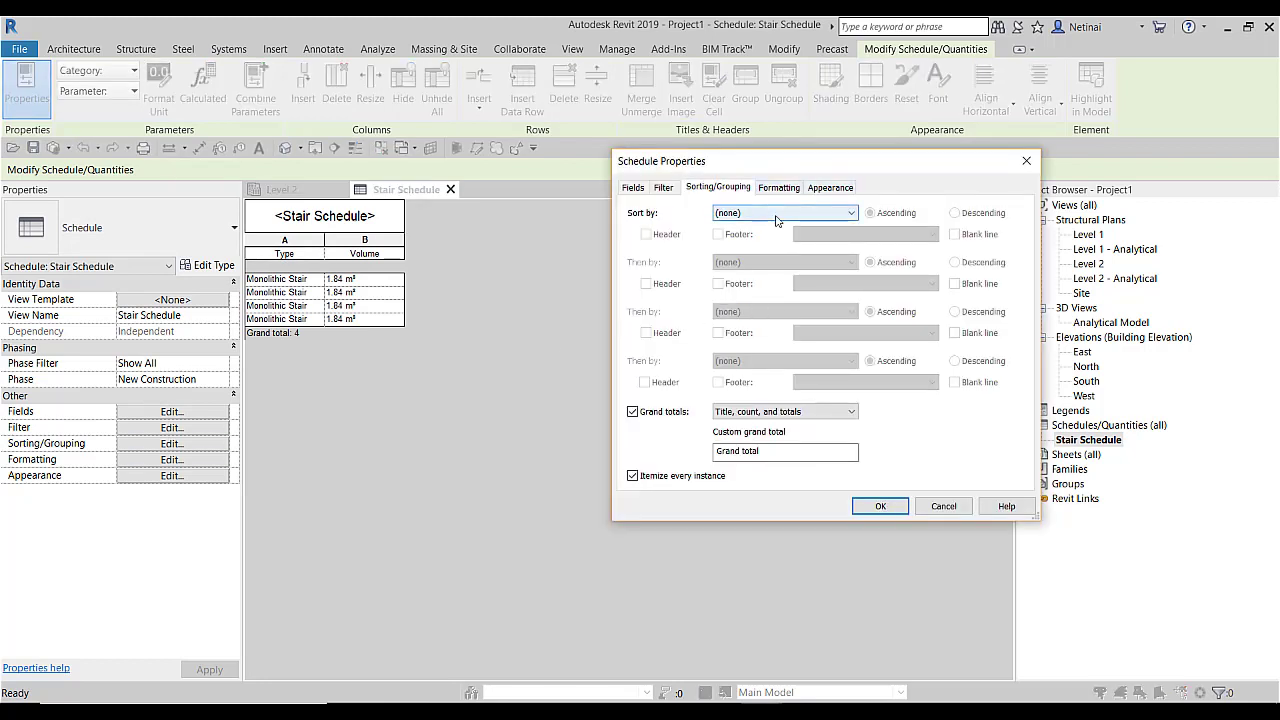
click(775, 414)
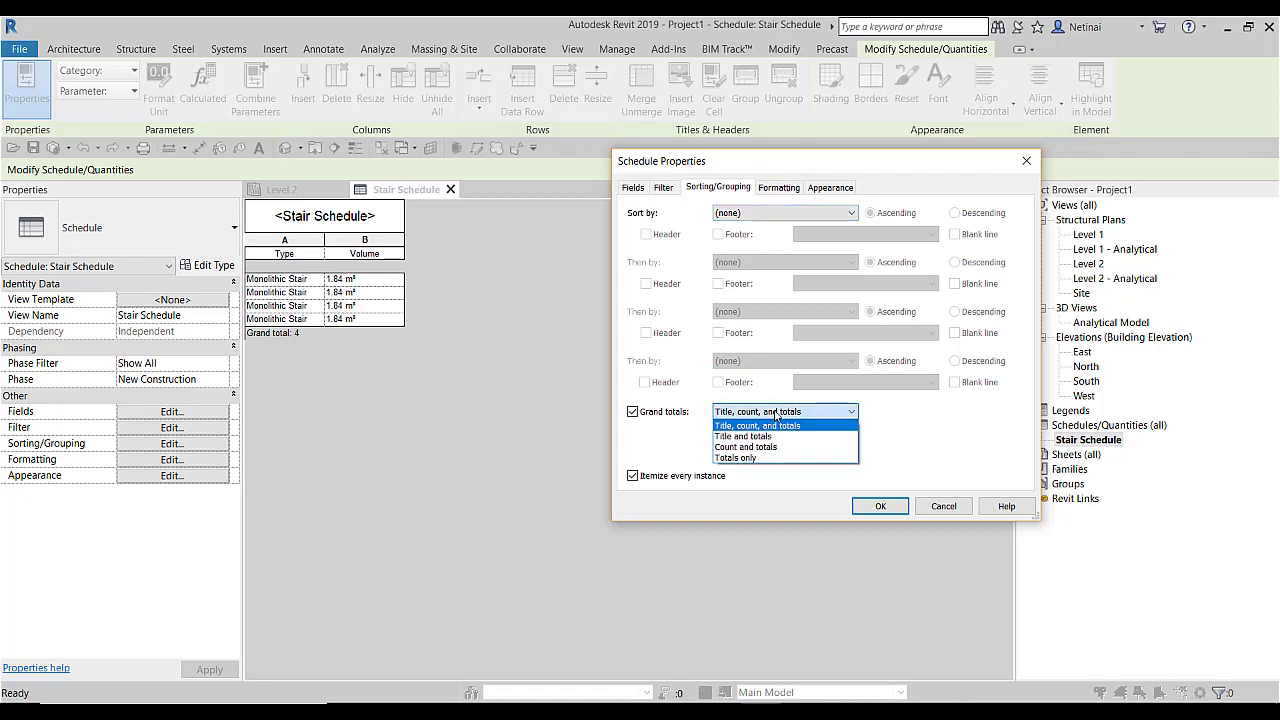
click(775, 414)
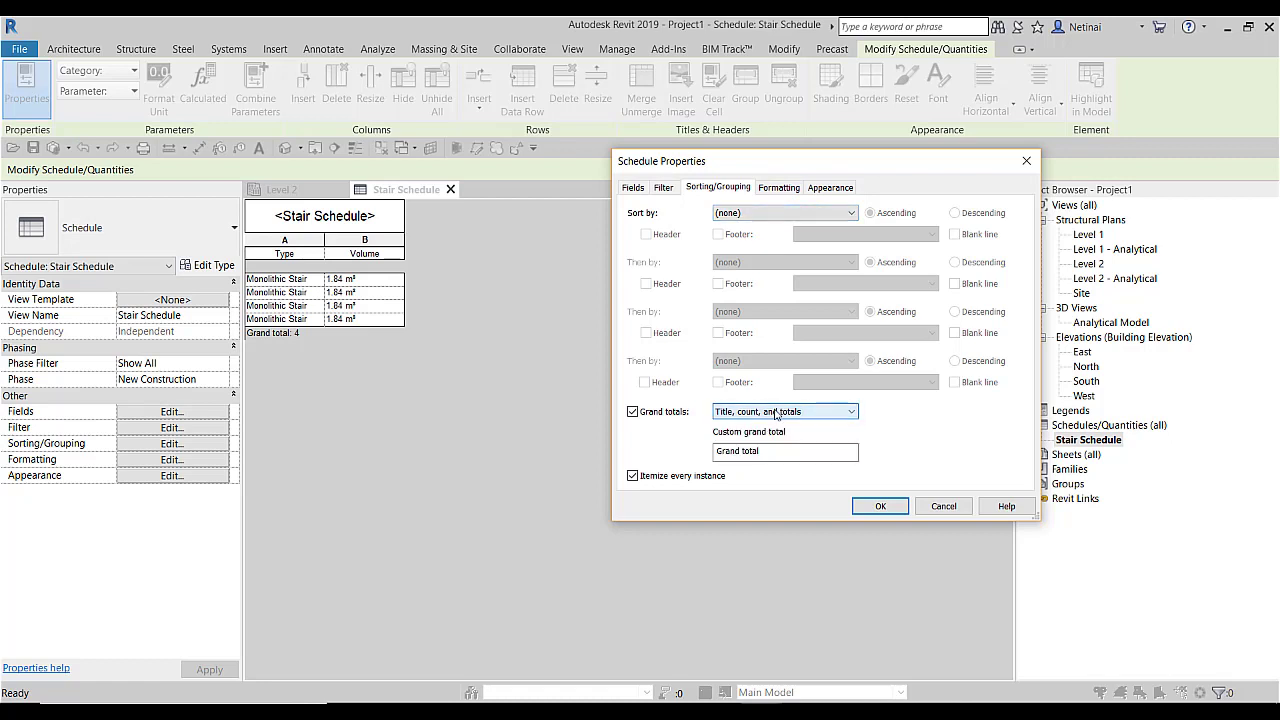
click(806, 412)
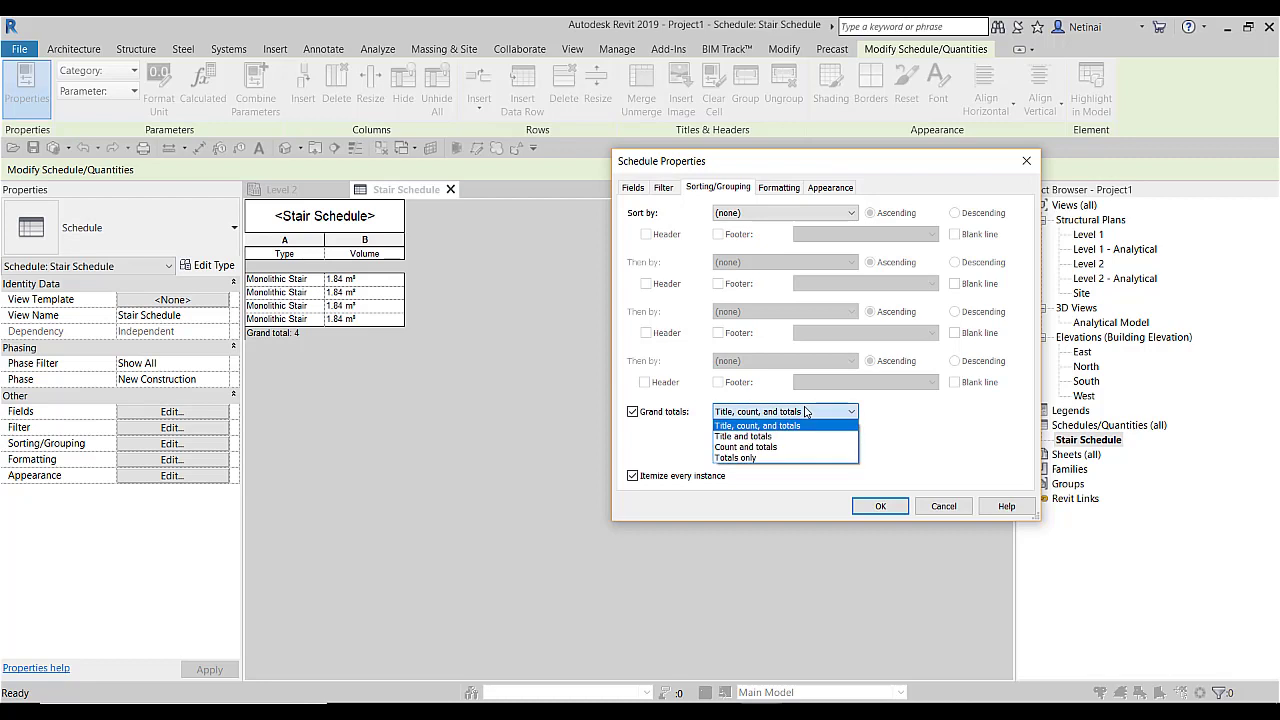
click(806, 412)
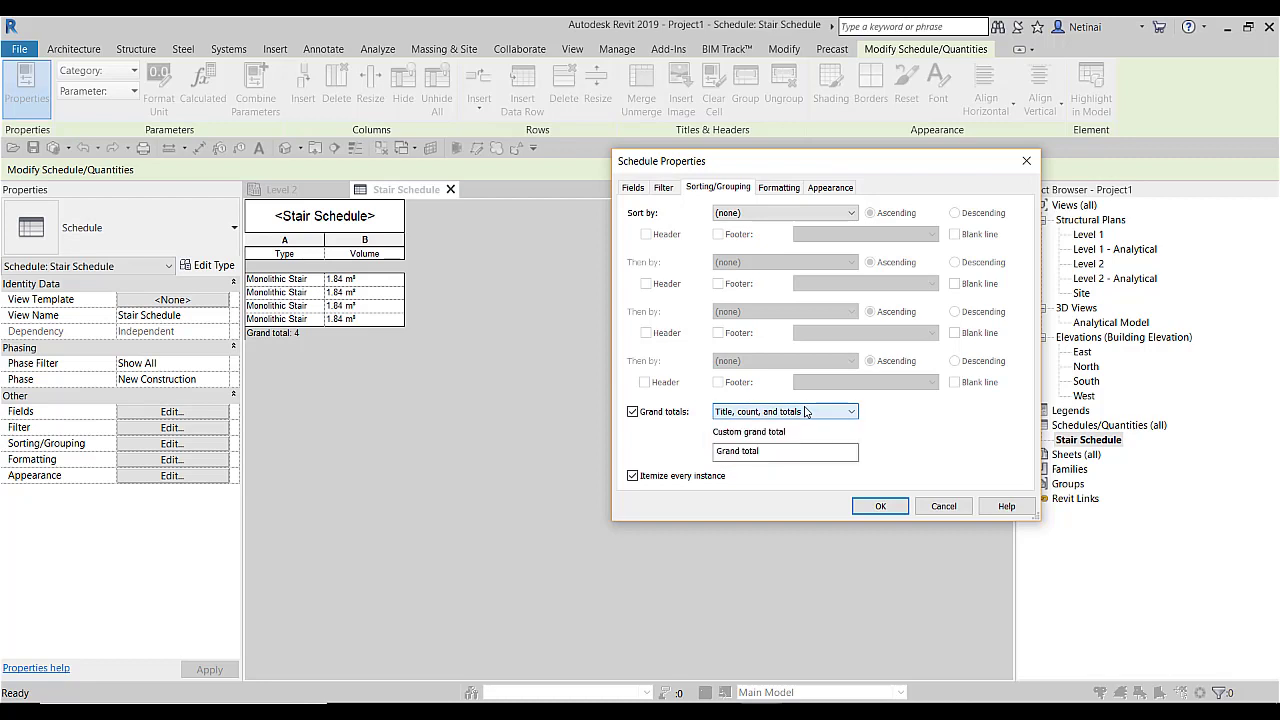
Make the Volume column calculate totals, giving a 7.37 m³ grand total, then return to Level 2
click(779, 188)
click(660, 235)
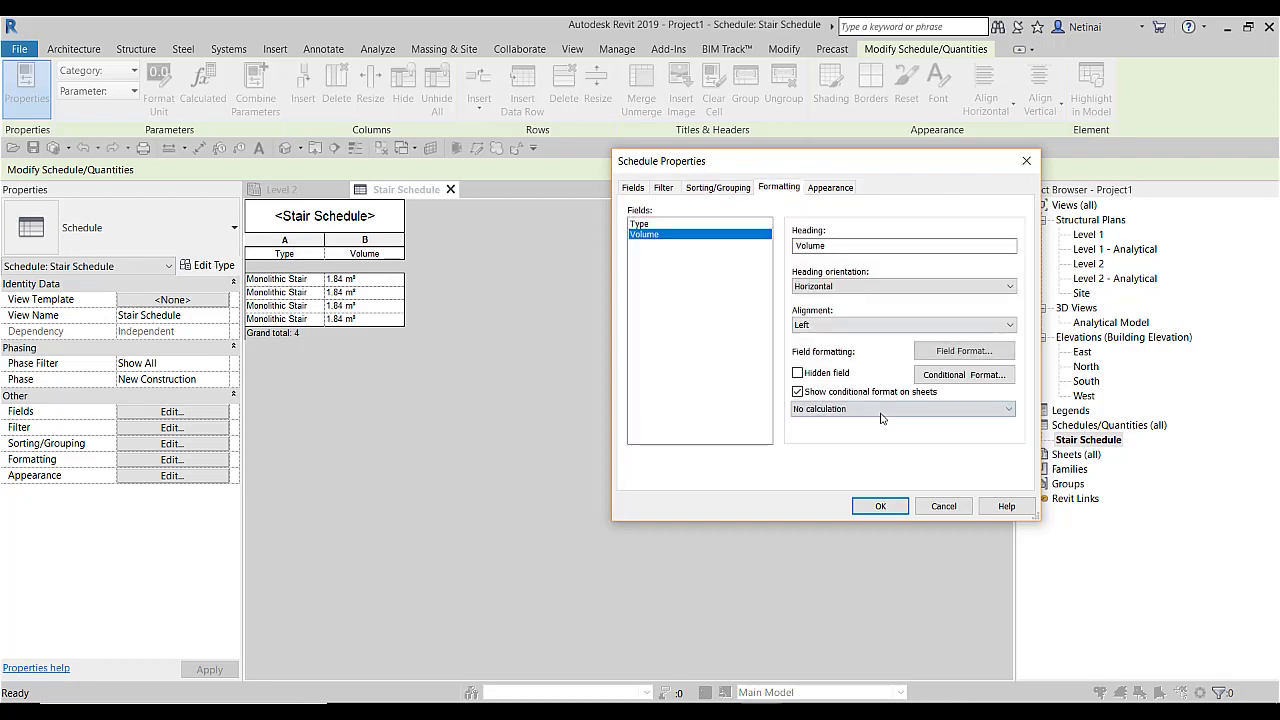
click(868, 409)
click(850, 421)
click(880, 507)
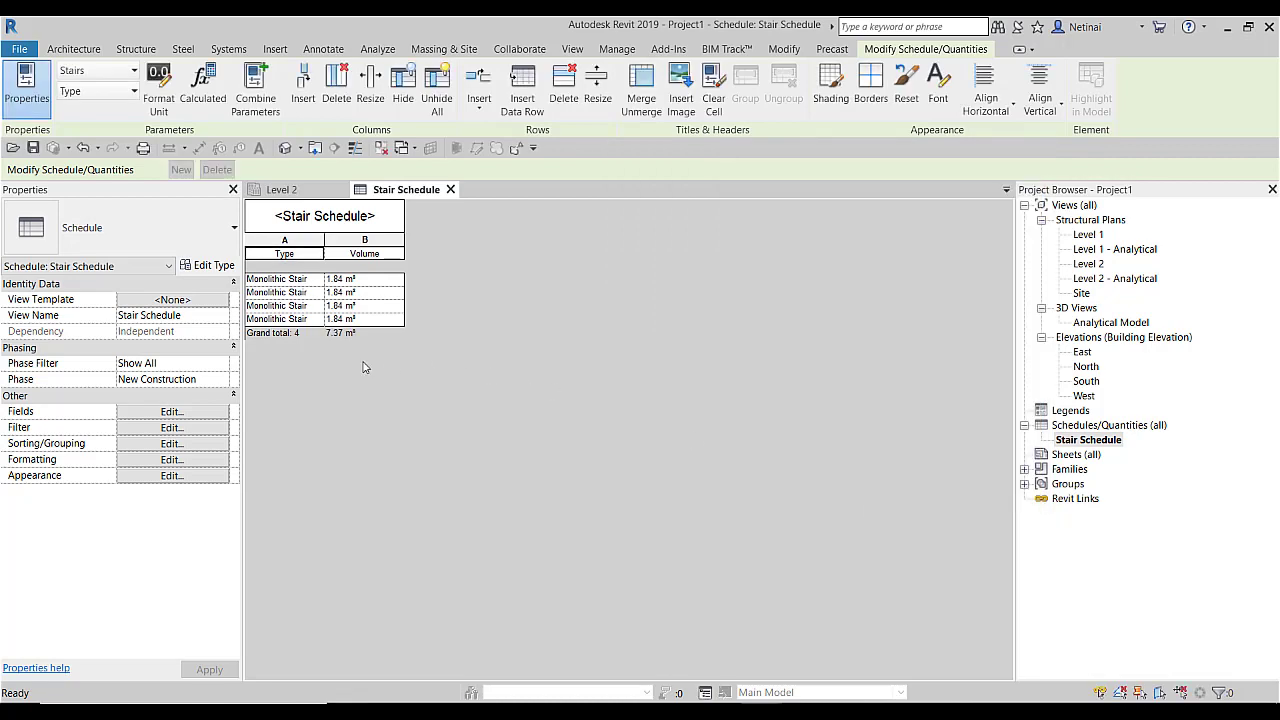
click(345, 341)
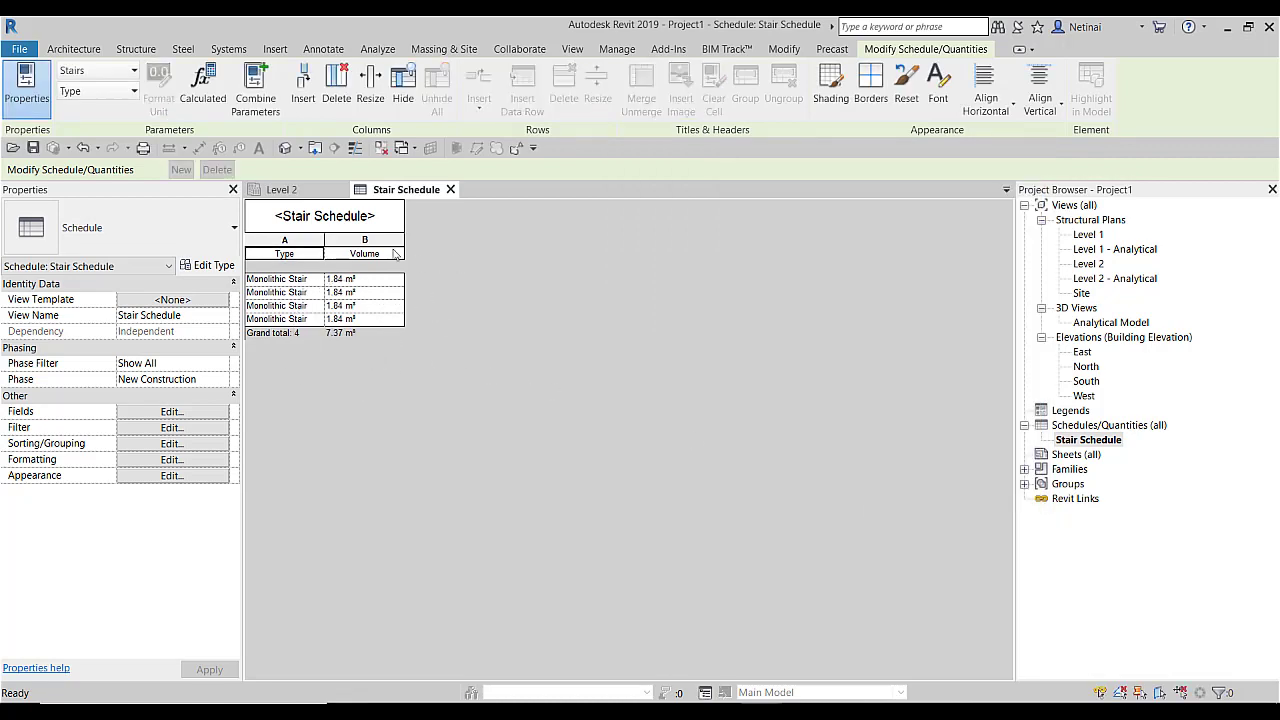
click(281, 189)
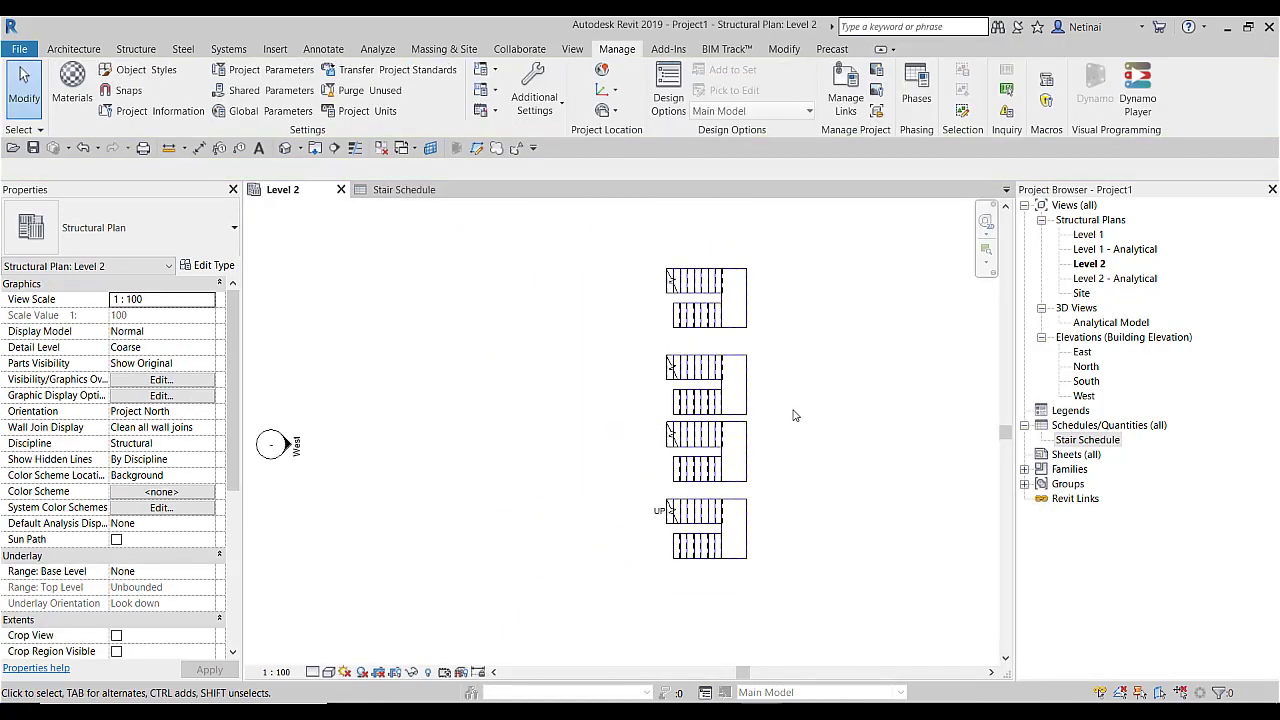
Bring Dynamo forward and pan to show the chain from Element.Solids through Math.Sum to SetParameterByName
middle_drag(793, 415, 624, 415)
scroll(686, 418, up, 2)
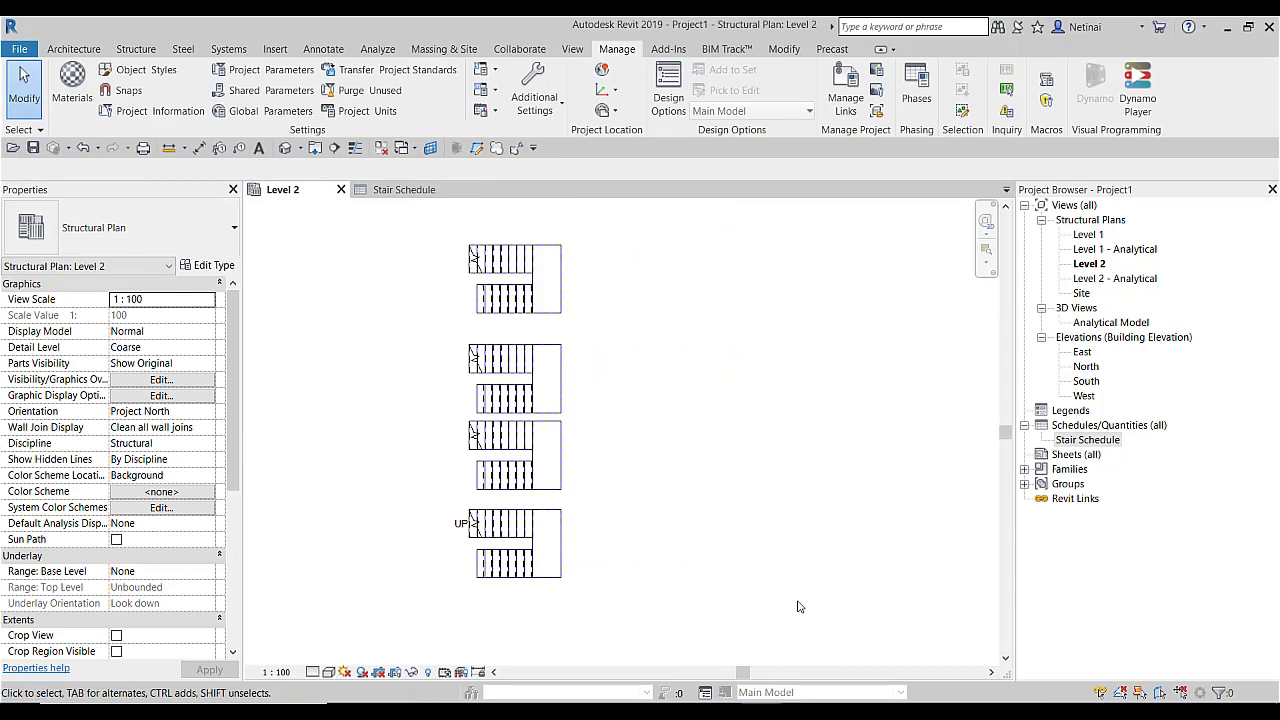
click(824, 664)
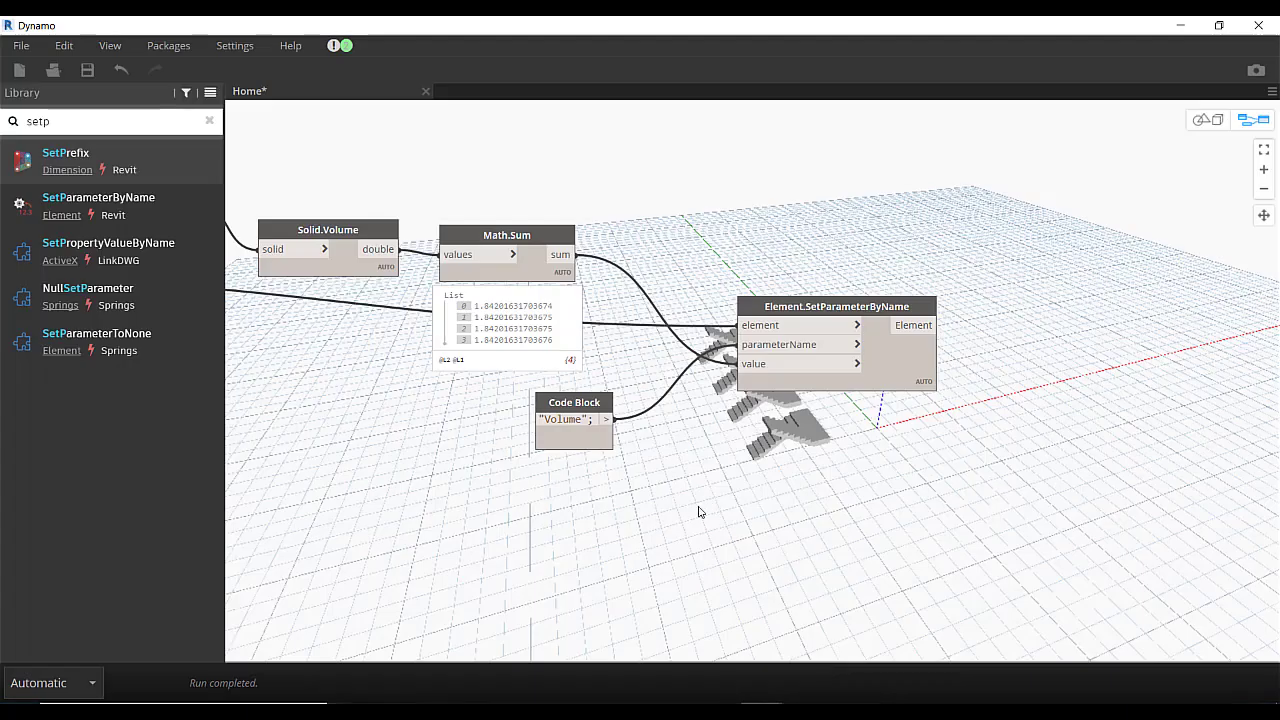
middle_drag(600, 502, 859, 502)
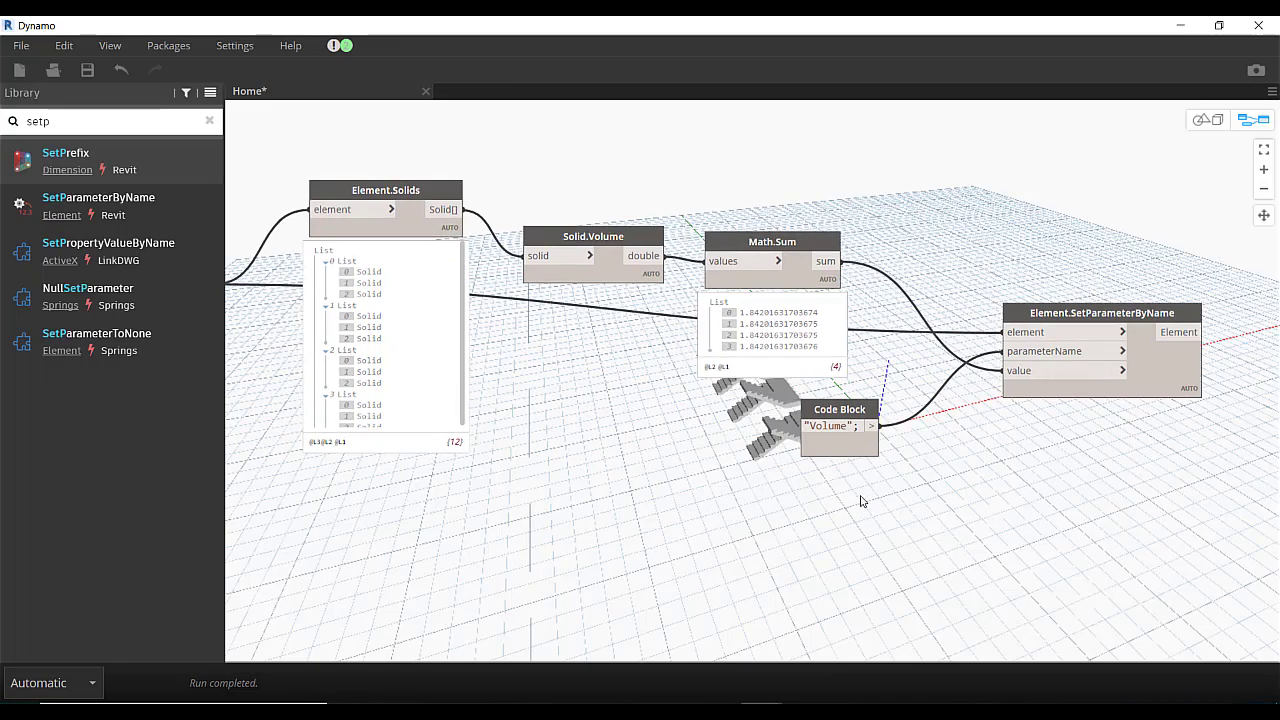